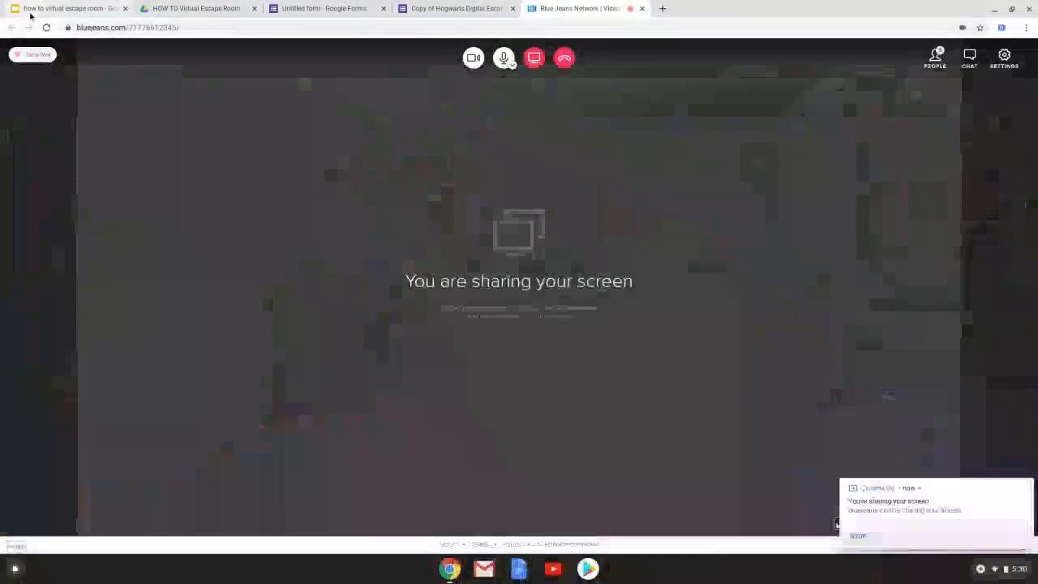
Step: Bring the 'how to virtual escape room' Google Slides deck onto the shared screen
left_click(57, 8)
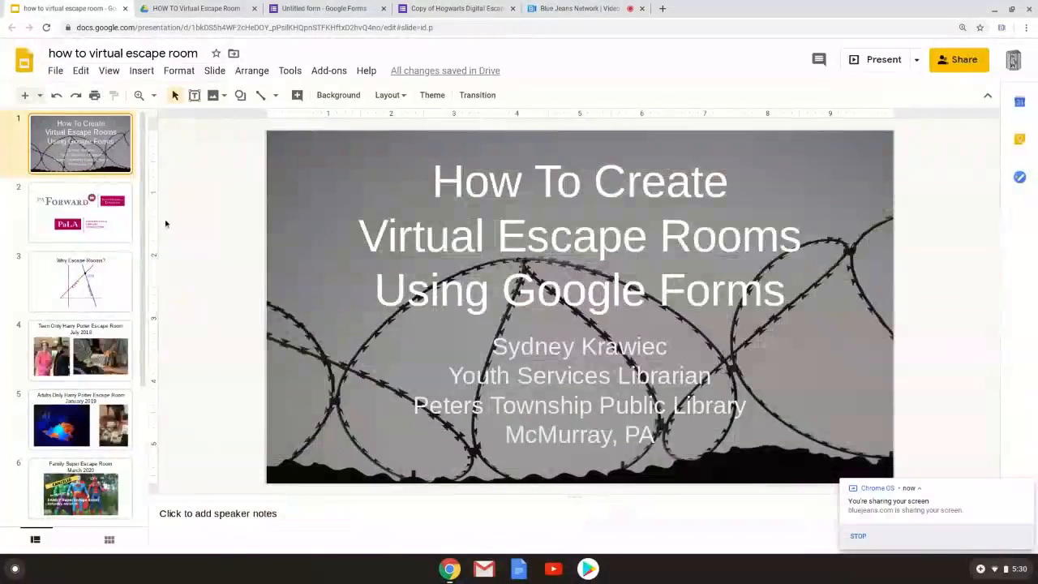
Step: Step through the PA Forward, Why Escape Rooms? and Teen Only Harry Potter slides
left_click(99, 226)
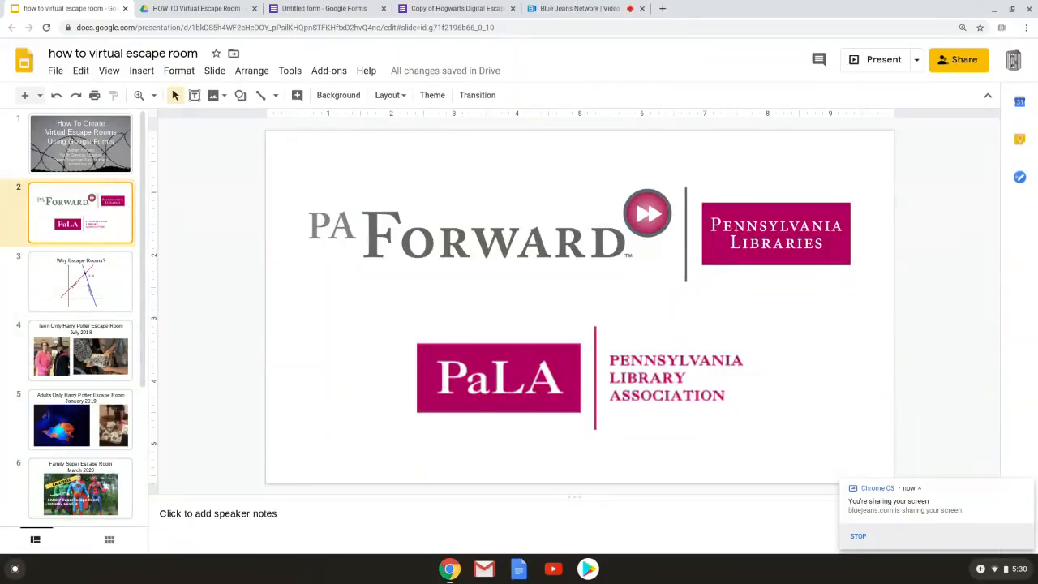
left_click(80, 281)
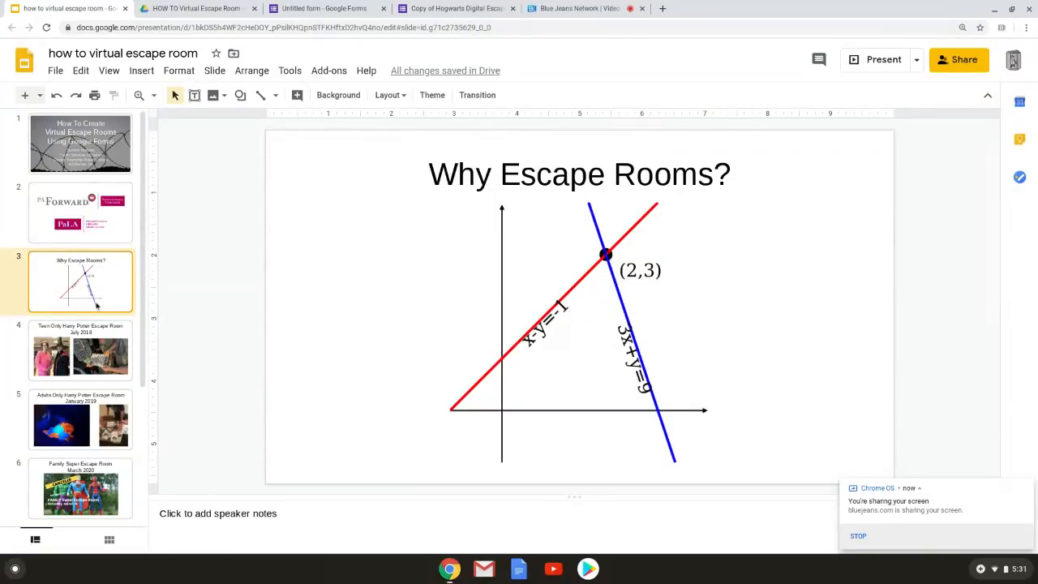
left_click(98, 349)
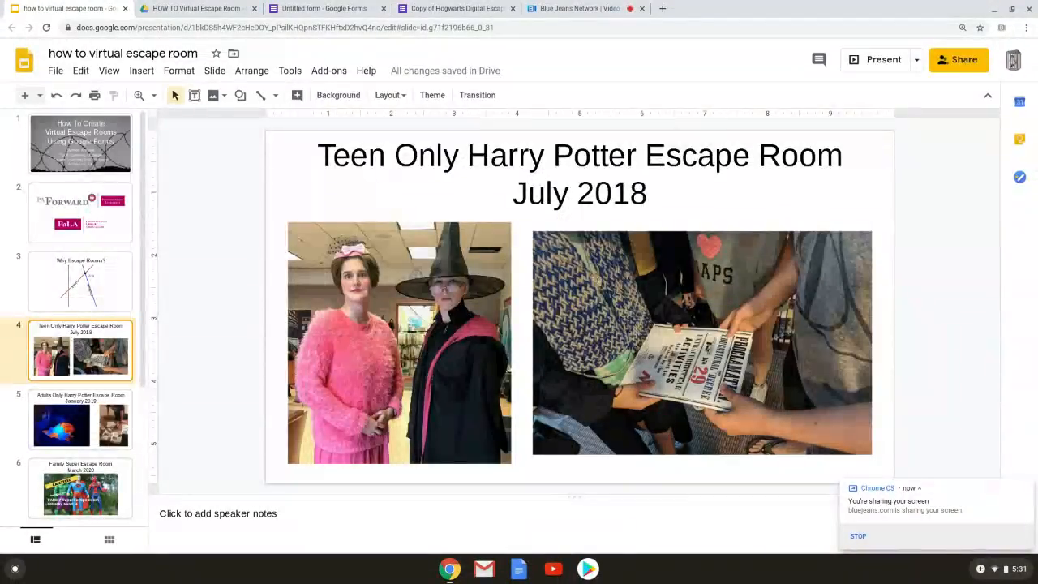
Step: Show the Adults Only Harry Potter, Family Super, Hogwarts Digital and How To Create slides
left_click(70, 418)
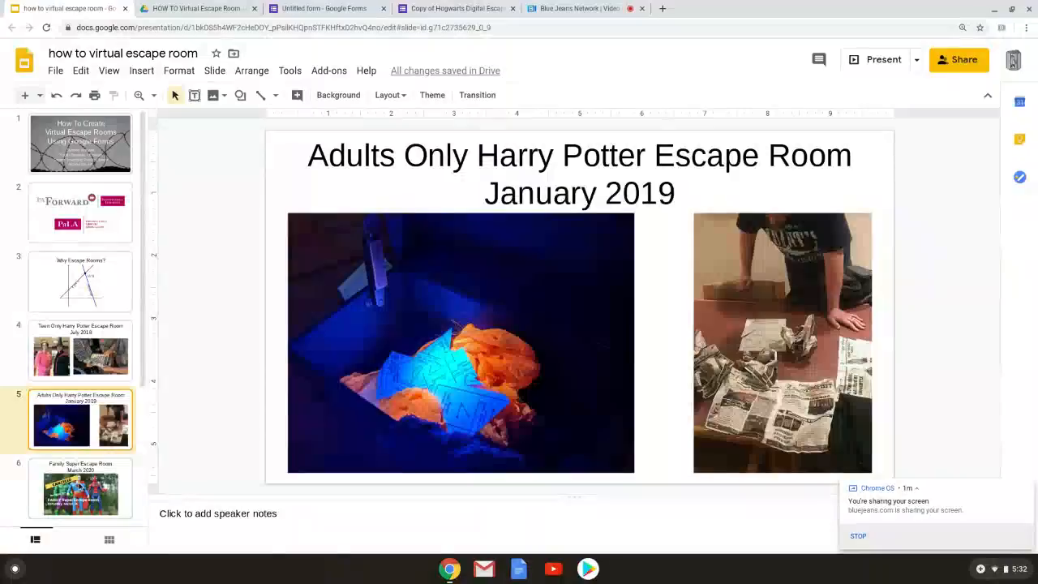
left_click(73, 470)
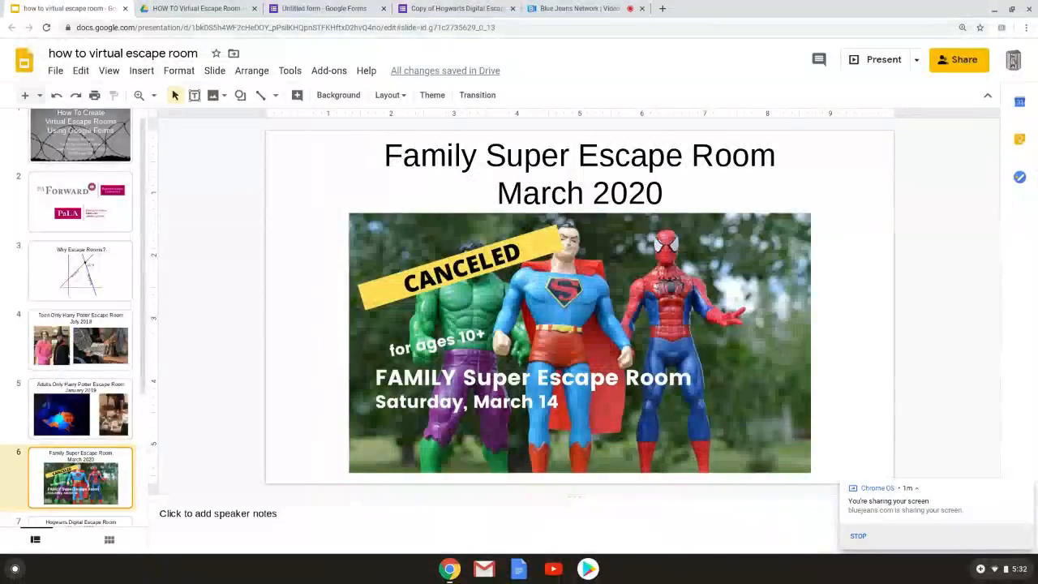
scroll(79, 496, "down", 1)
left_click(79, 491)
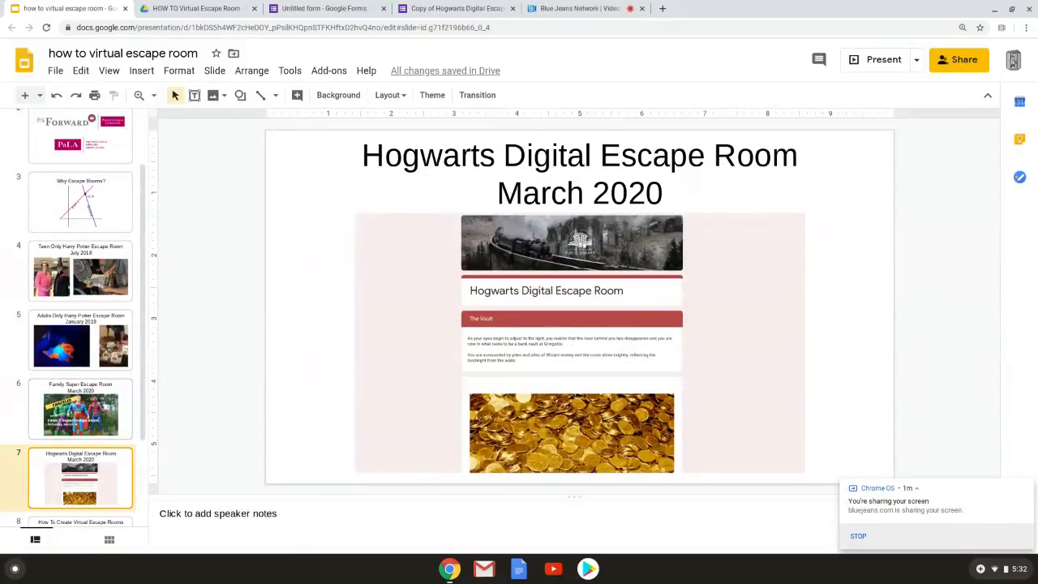
scroll(80, 324, "down", 3)
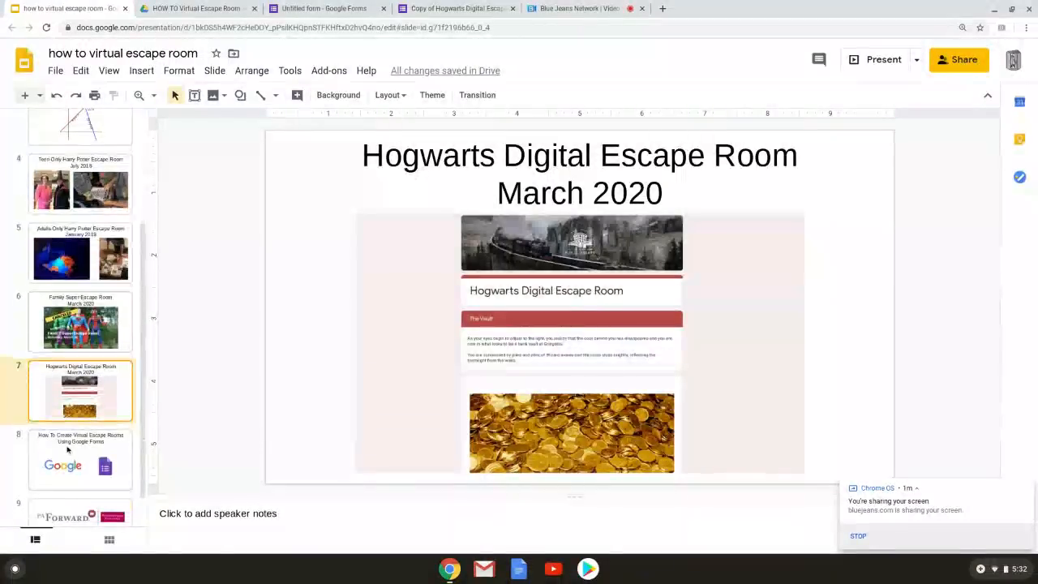
left_click(68, 451)
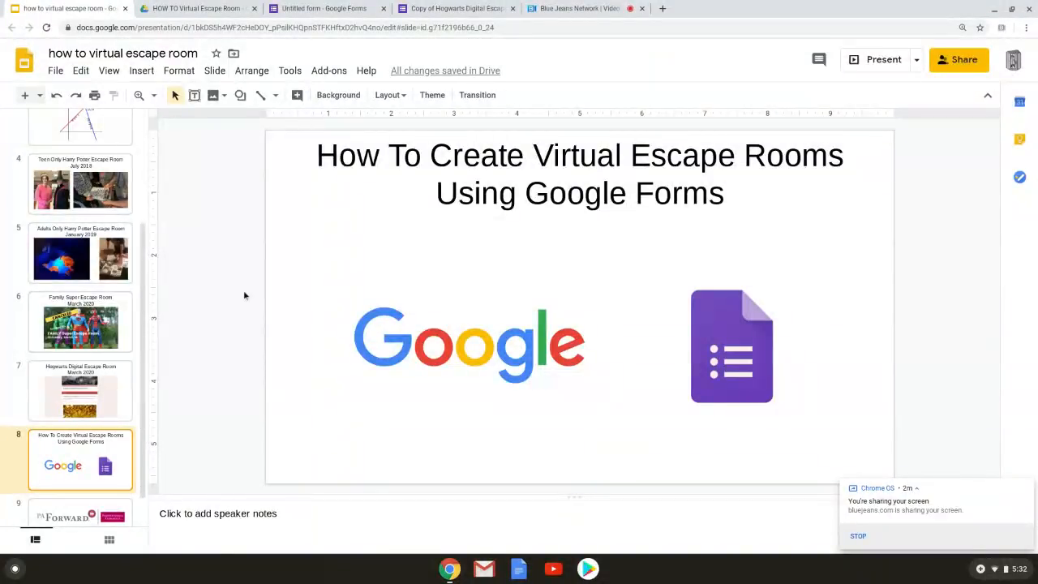
Step: From the Drive folder's New menu, bring up a blank untitled Google Form
left_click(179, 8)
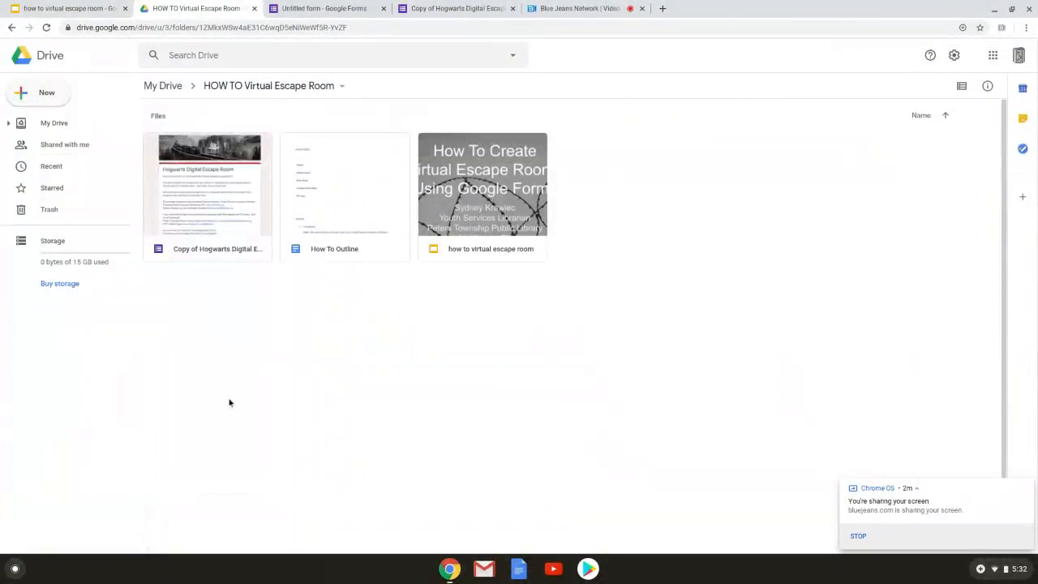
left_click(36, 92)
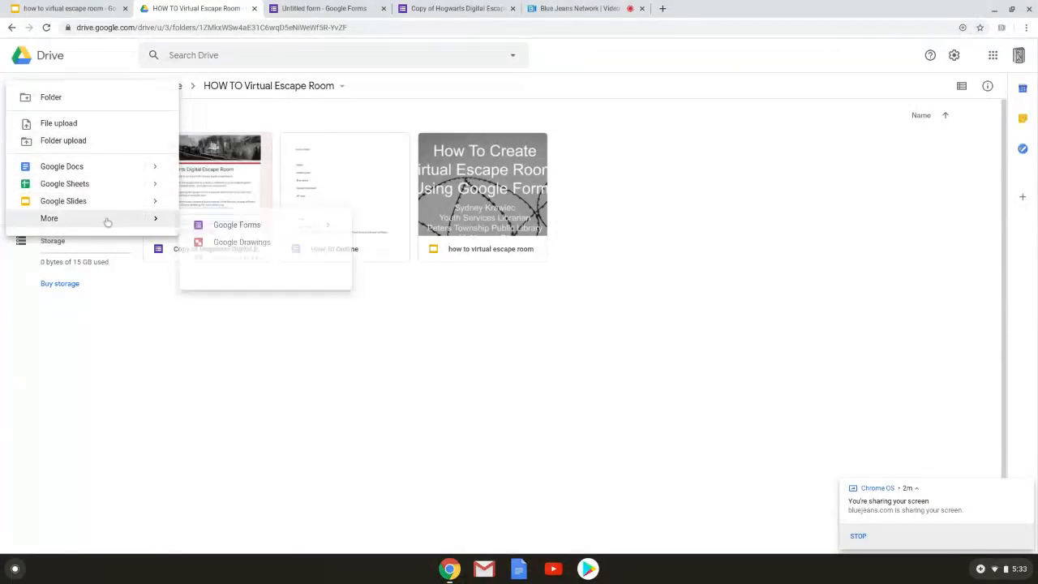
mouse_move(49, 218)
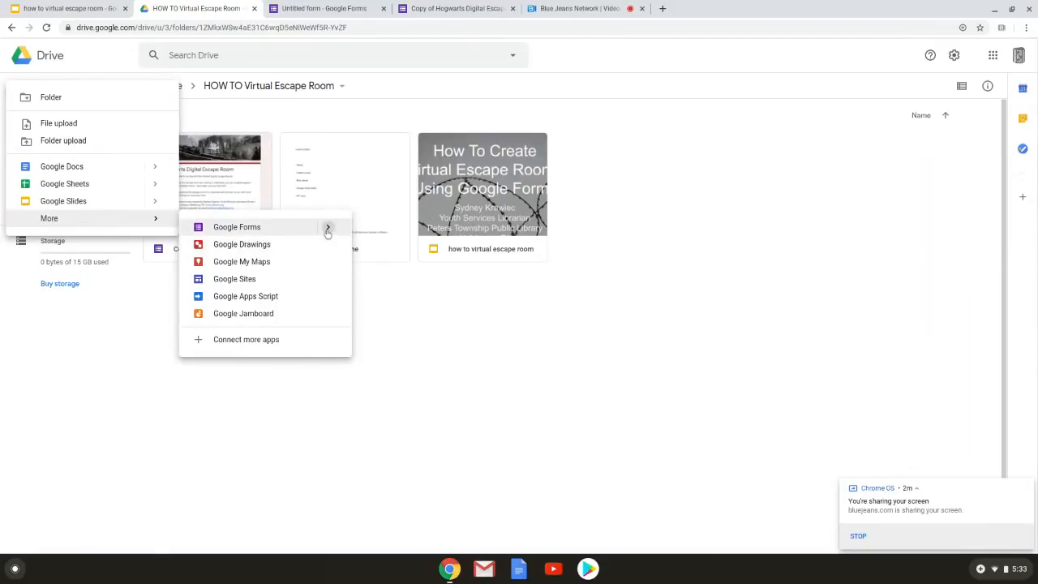
mouse_move(328, 227)
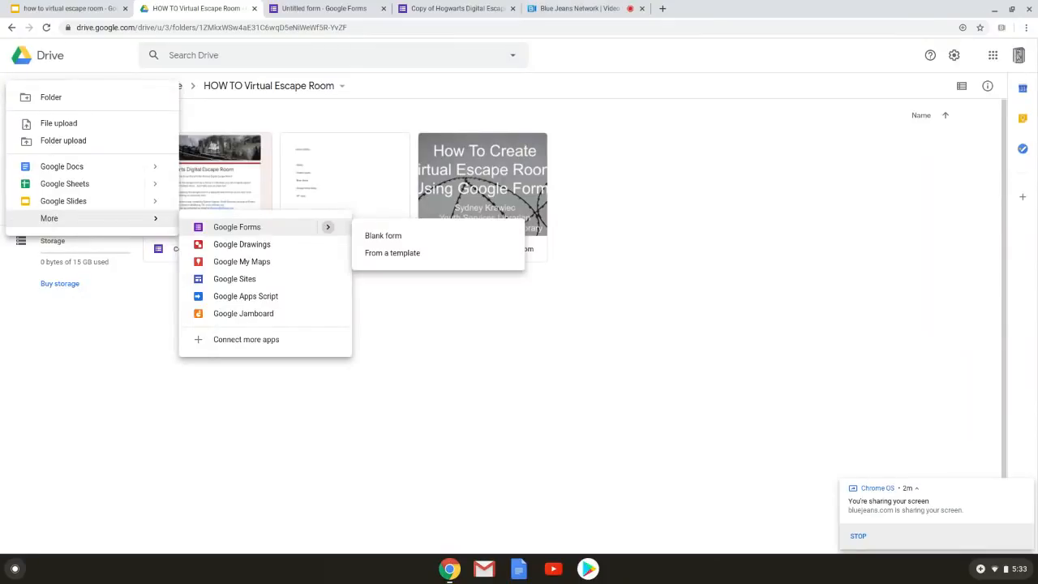
left_click(294, 11)
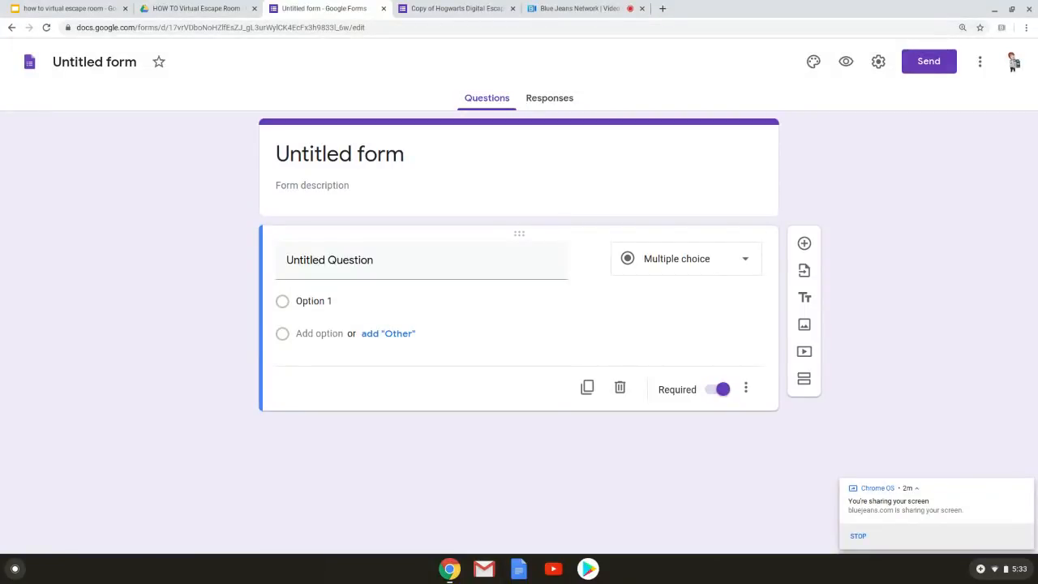
Step: Review the form's General and Presentation settings
left_click(877, 61)
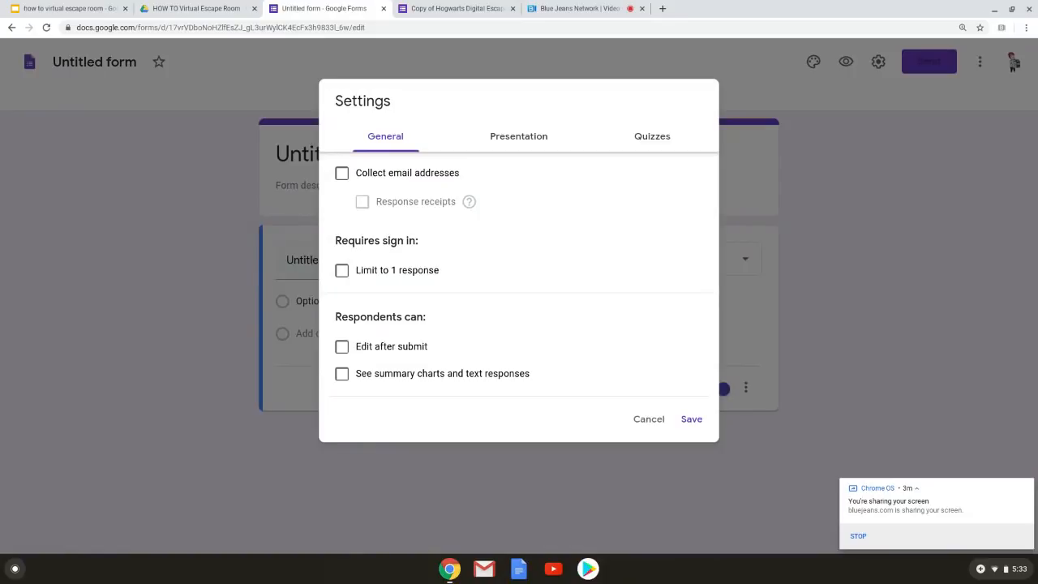
left_click(506, 138)
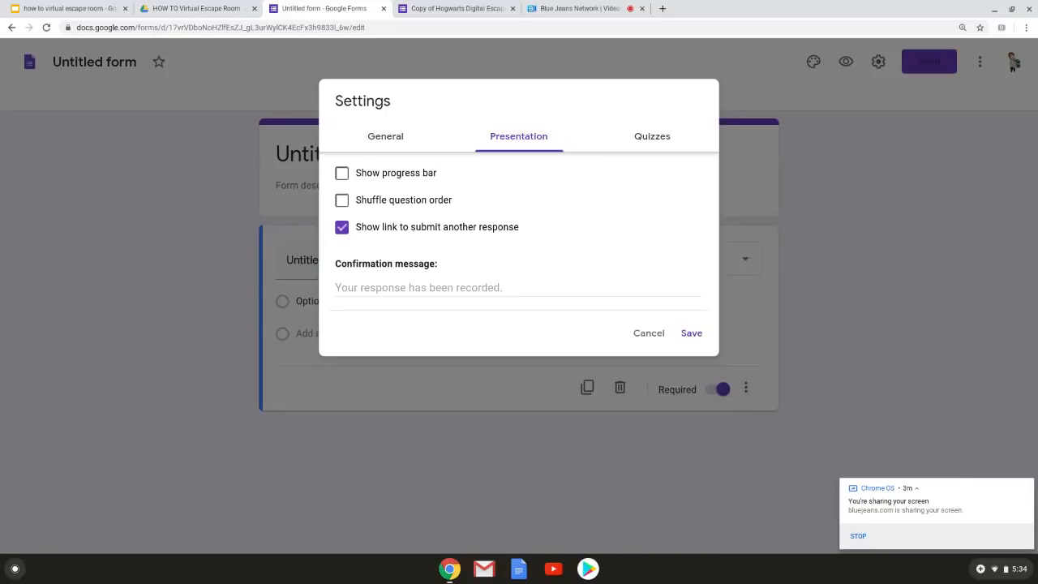
Step: Make the form a quiz and hide missed questions, correct answers and point values from respondents
left_click(662, 140)
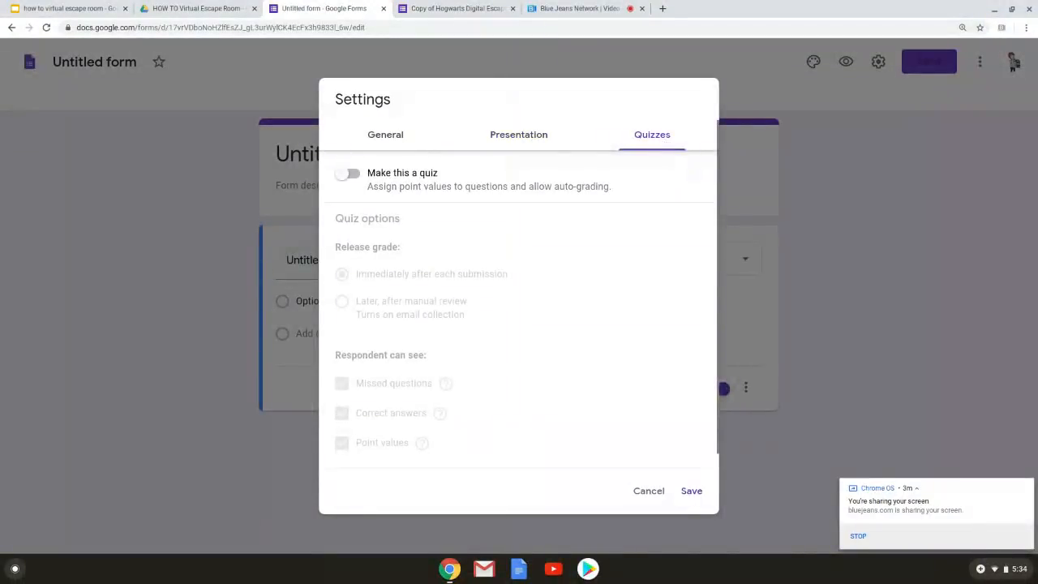
left_click(347, 173)
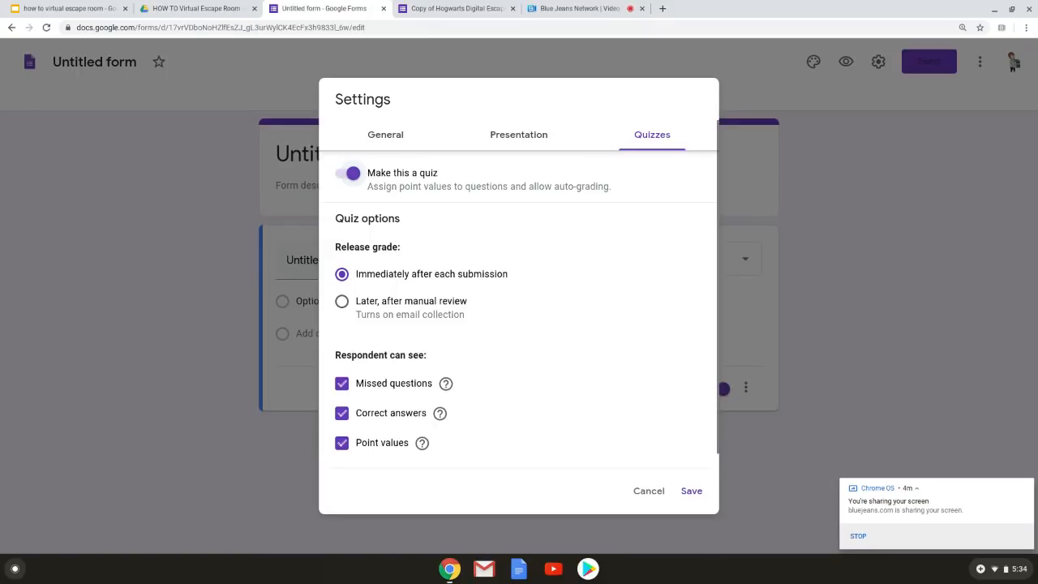
scroll(519, 324, "down", 1)
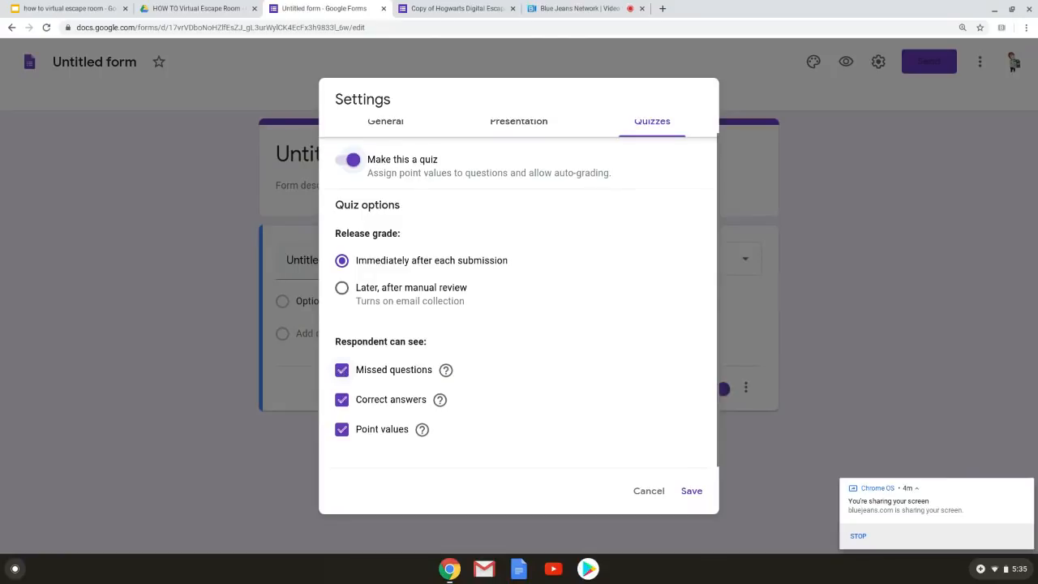
left_click(341, 370)
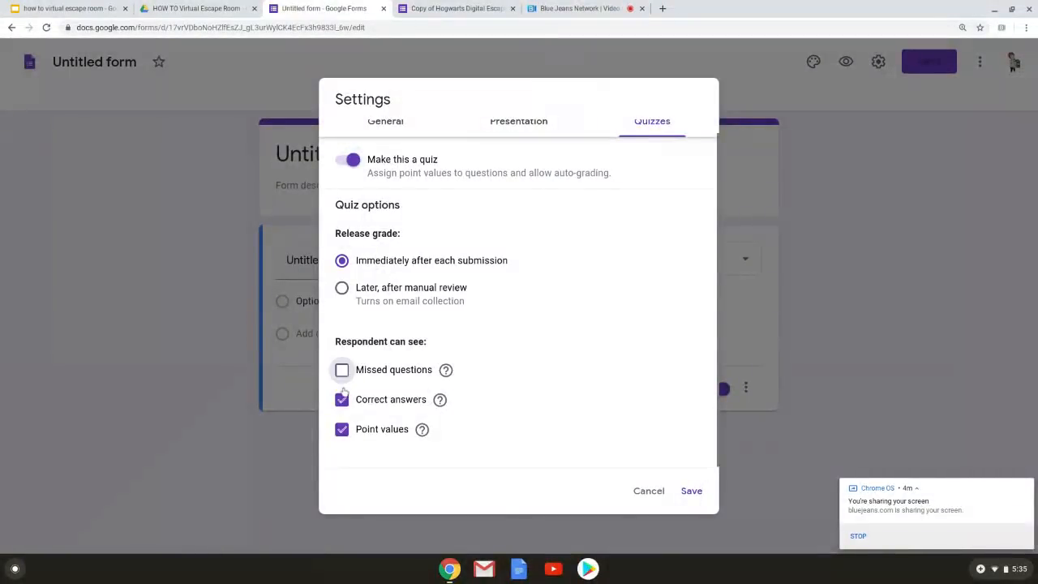
left_click(341, 399)
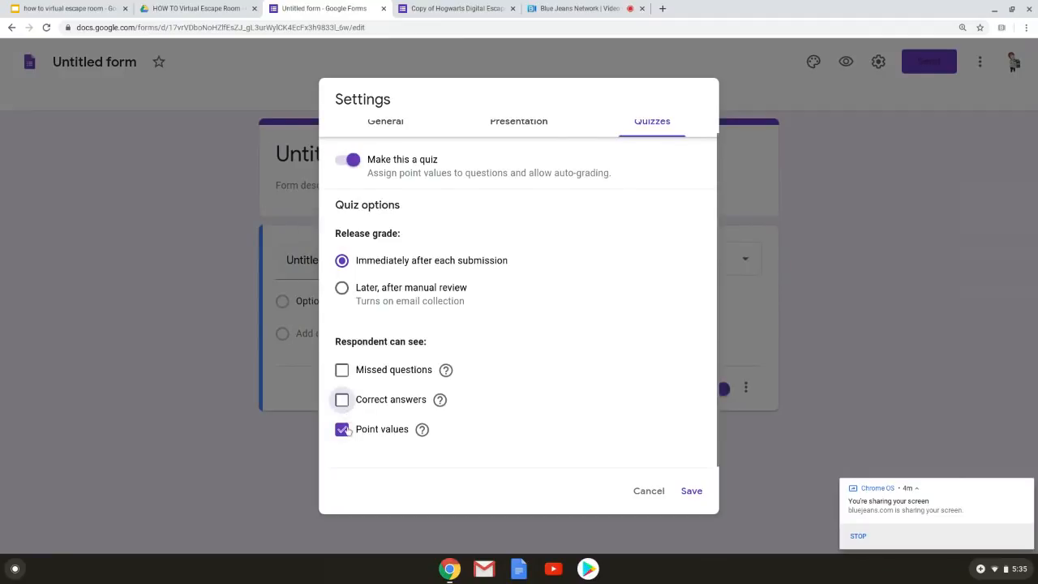
left_click(342, 429)
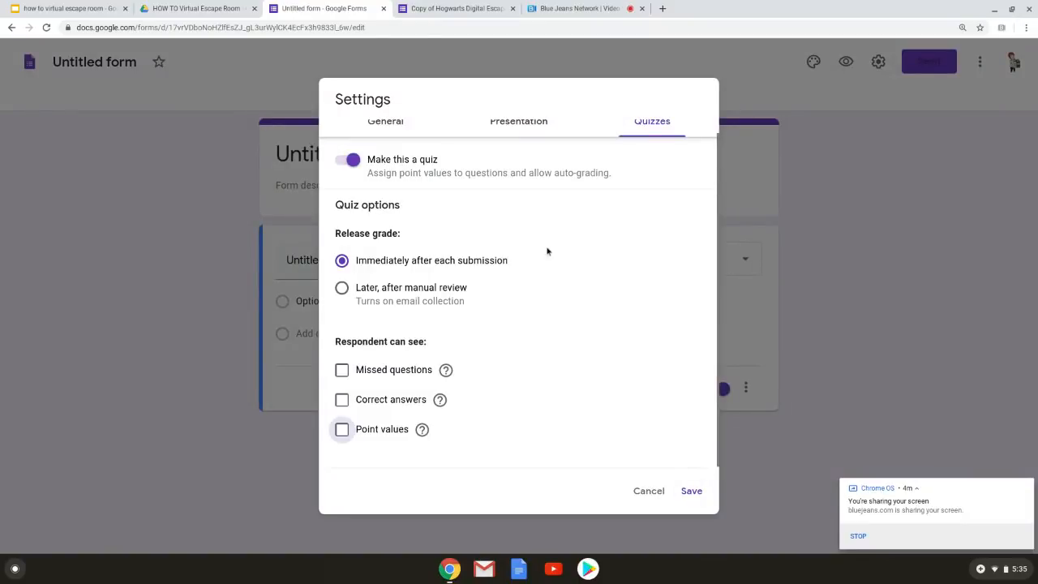
Step: Save the quiz settings so the question card shows an answer key
left_click(691, 490)
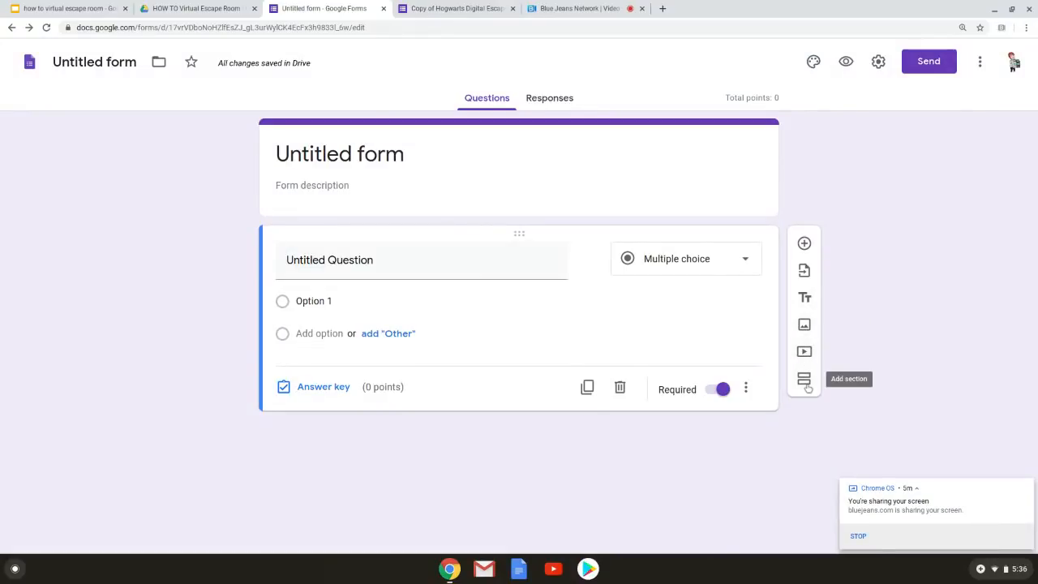
Step: Add two more sections and title the form 'Practice Virtual Escape Room'
left_click(804, 381)
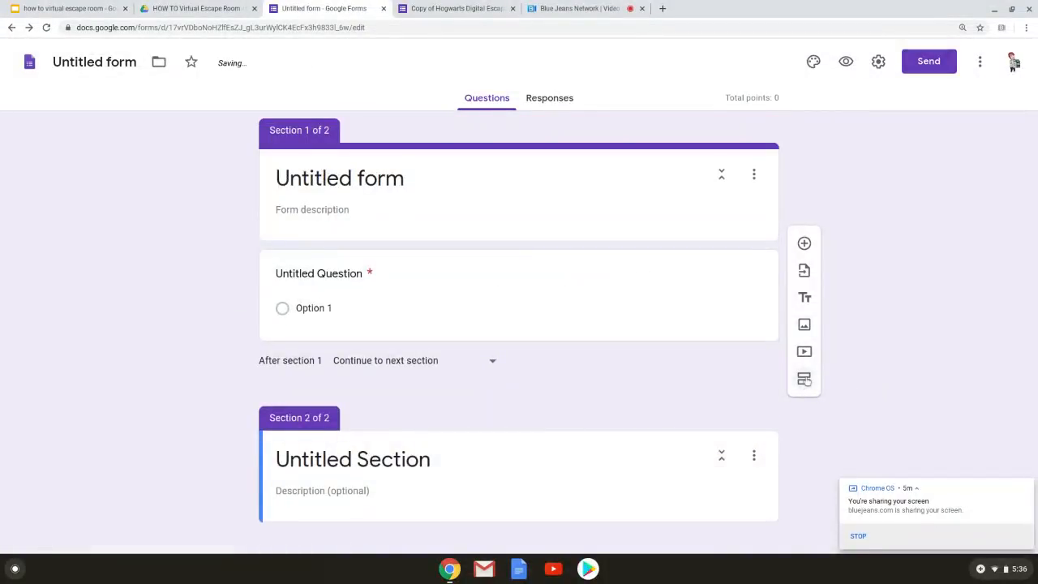
left_click(804, 379)
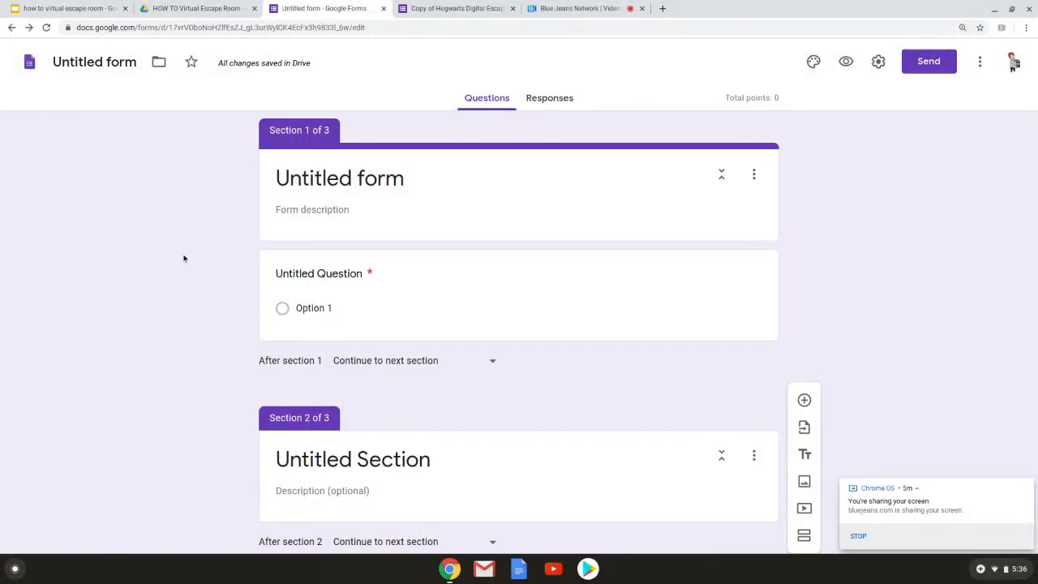
left_click(354, 178)
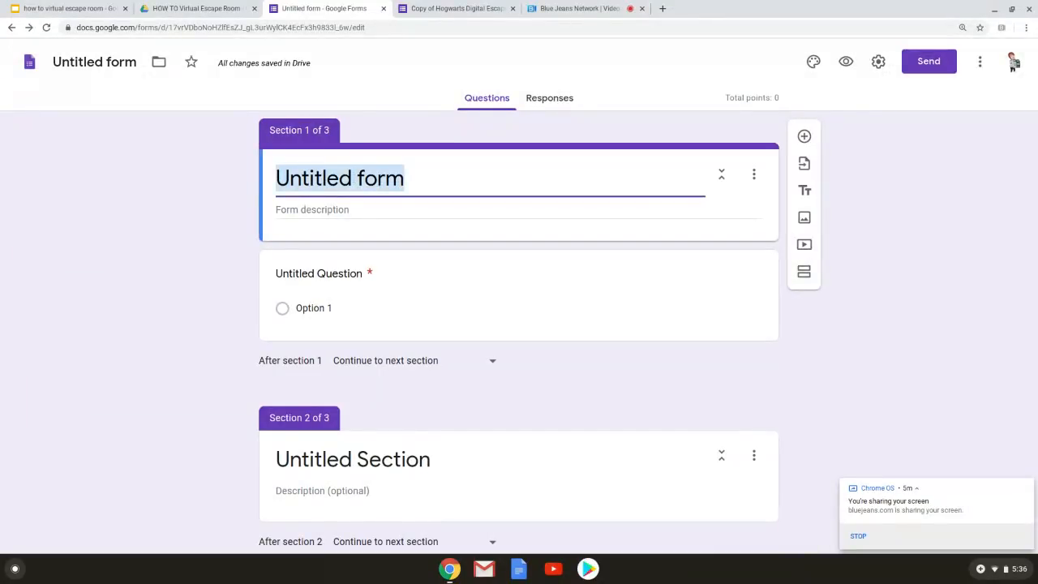
type("Practice Virtual Escape RO")
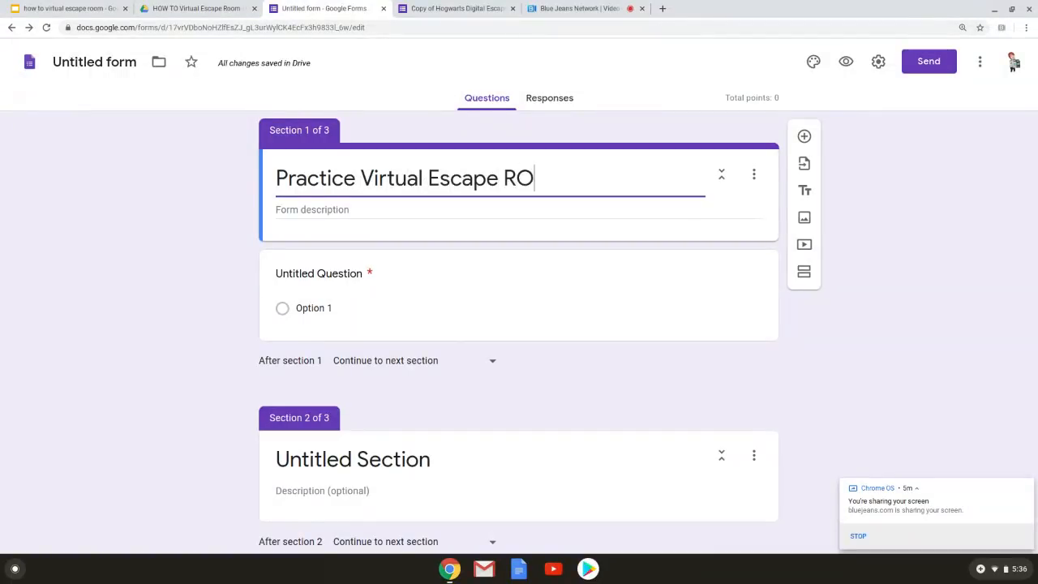
type("om")
key("BackSpace")
type("om")
Step: Write the first question 'Which door should you walk through?' as multiple choice
left_click(352, 276)
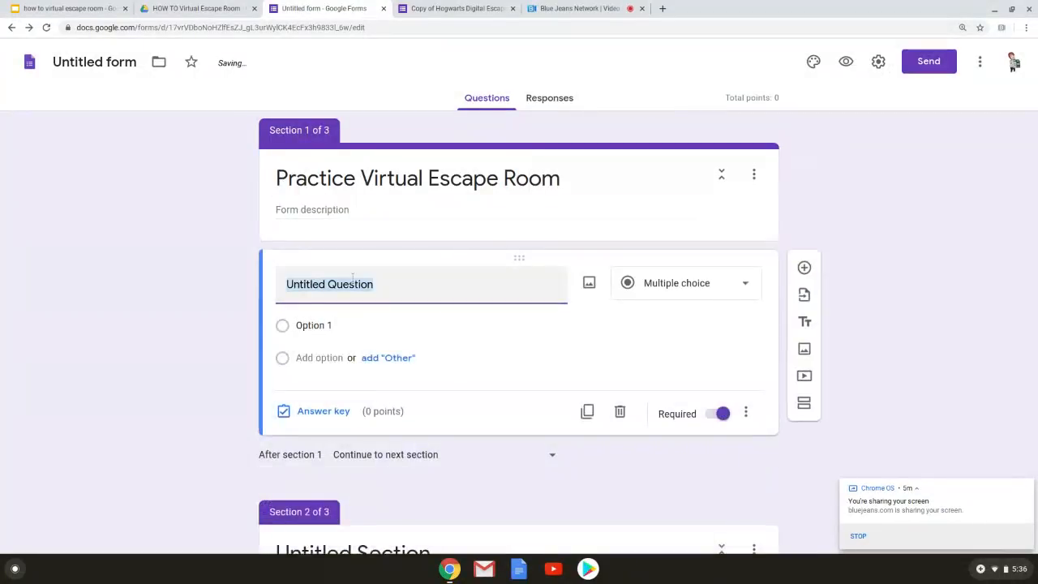
type("WH")
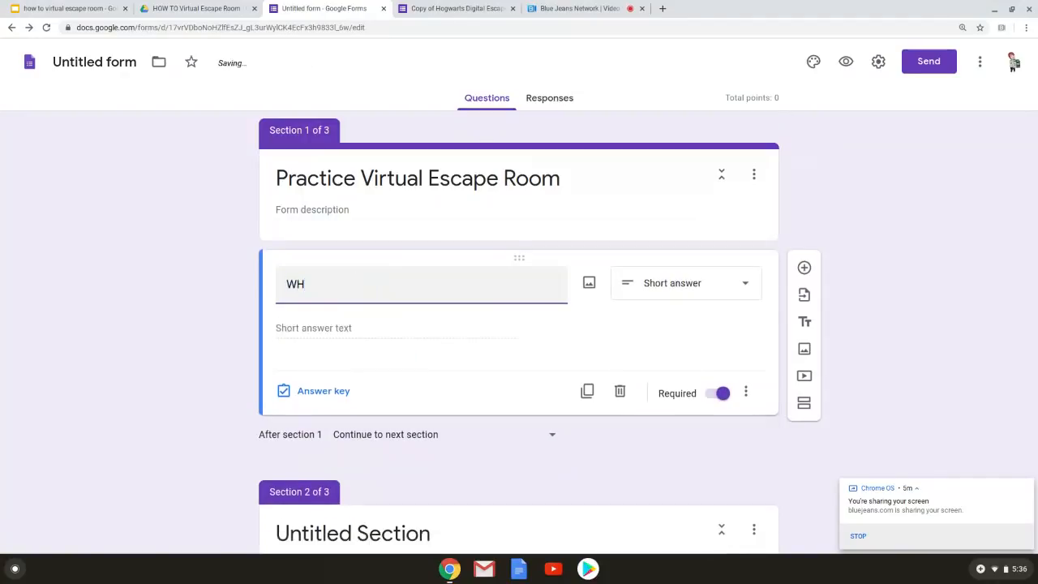
key("BackSpace")
type("hich door should you walk through?")
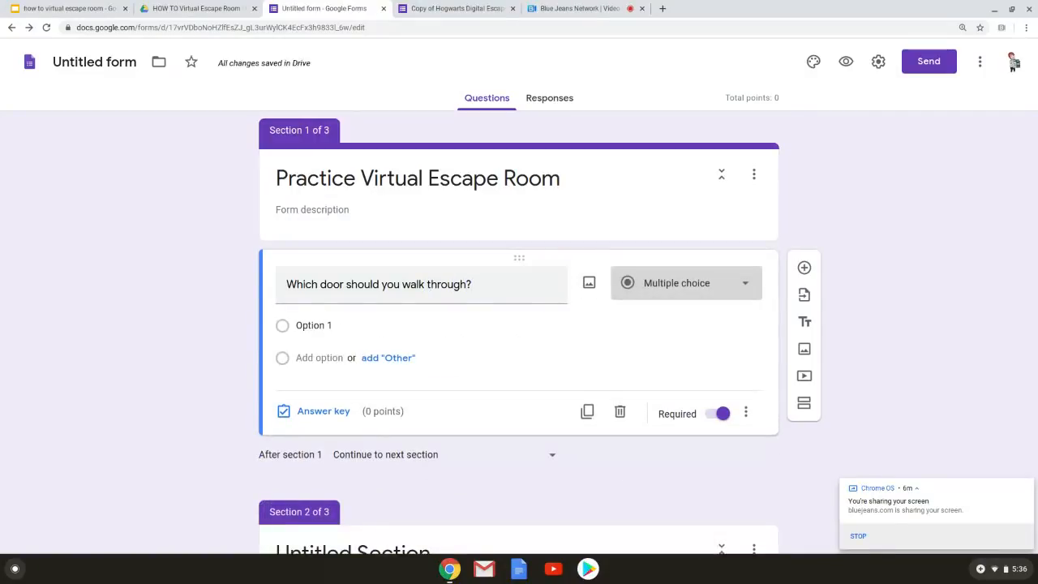
left_click(700, 288)
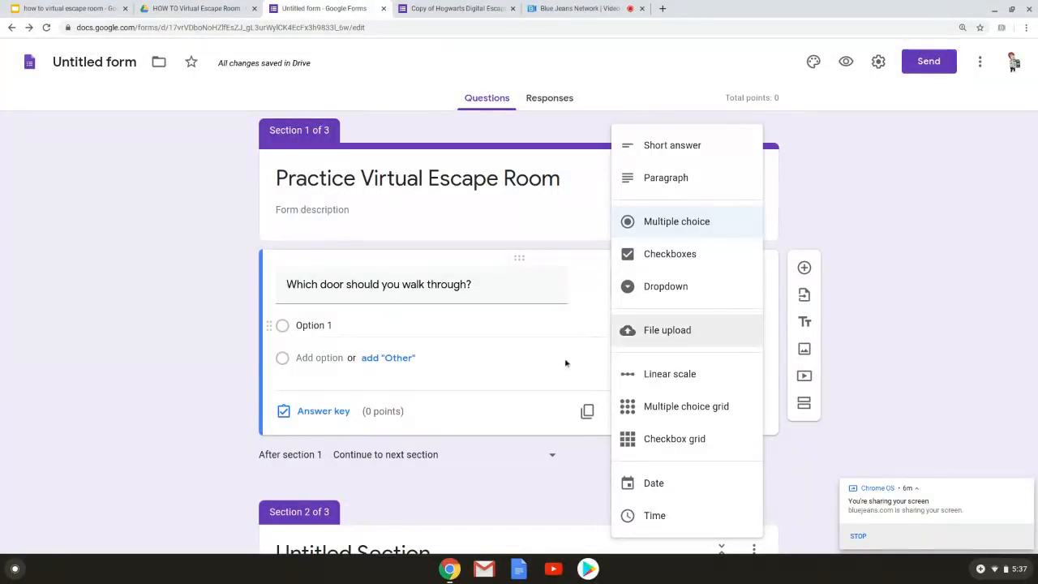
Step: Give the door question four choices: Door 1, Door 2, Door 3 and Door 4
left_click(434, 324)
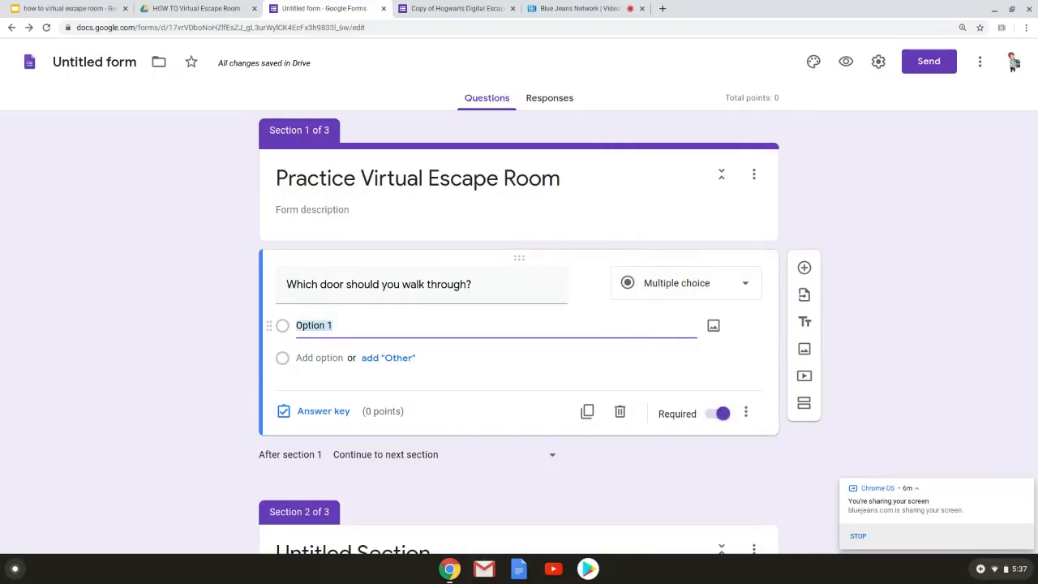
type("Door")
key("Return")
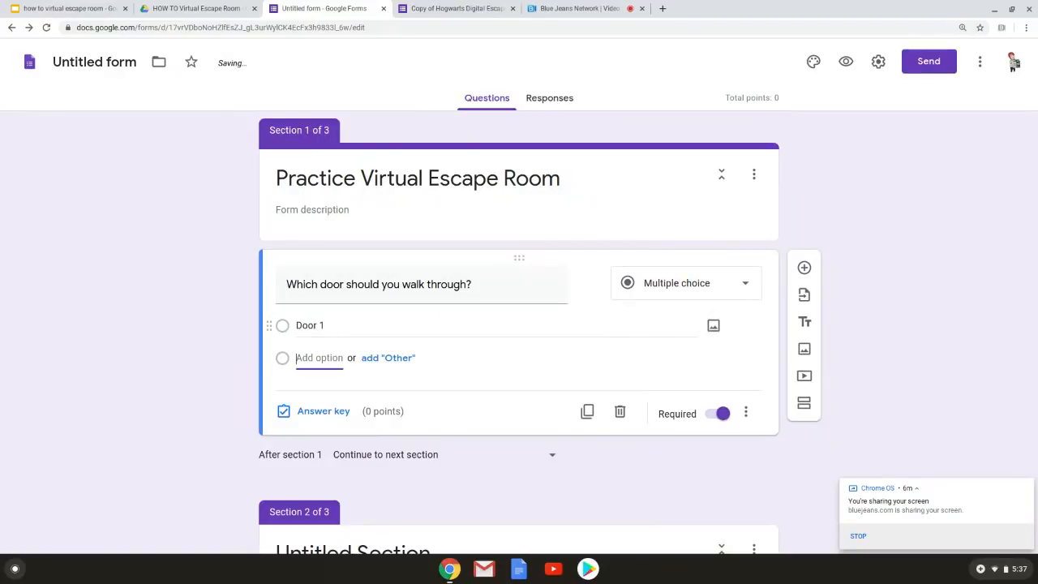
type("Door 2")
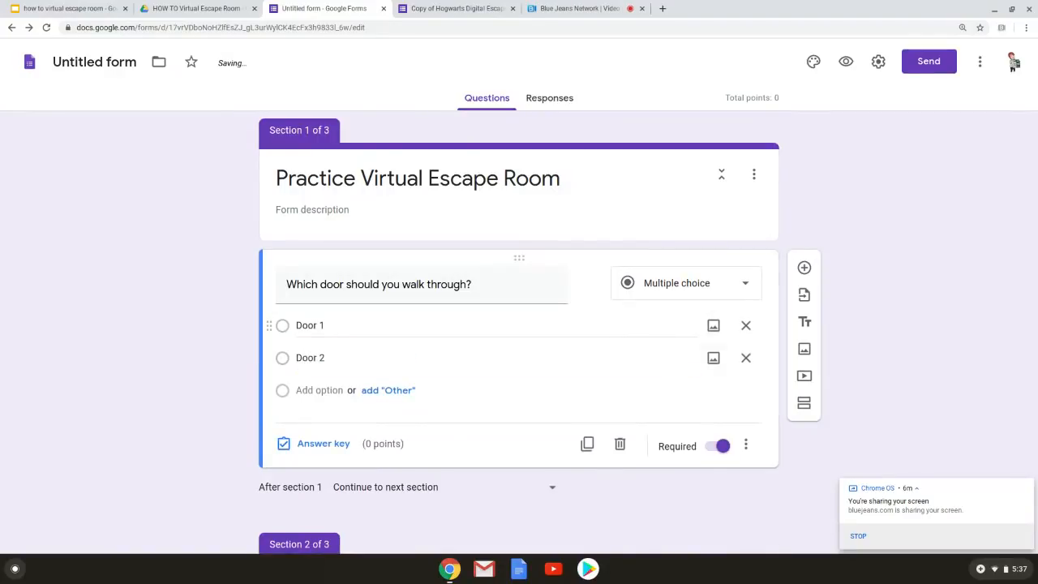
key("Return")
type("Door 3")
key("Return")
type("Door 4")
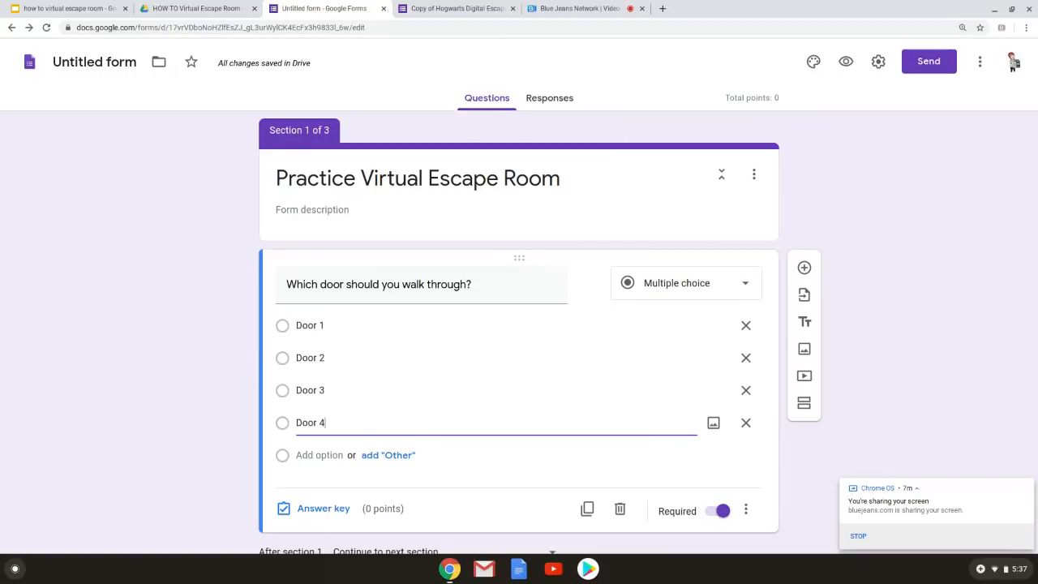
Step: Keep the door question required and enable 'Go to section based on answer' for its choices
left_click(722, 510)
left_click(722, 511)
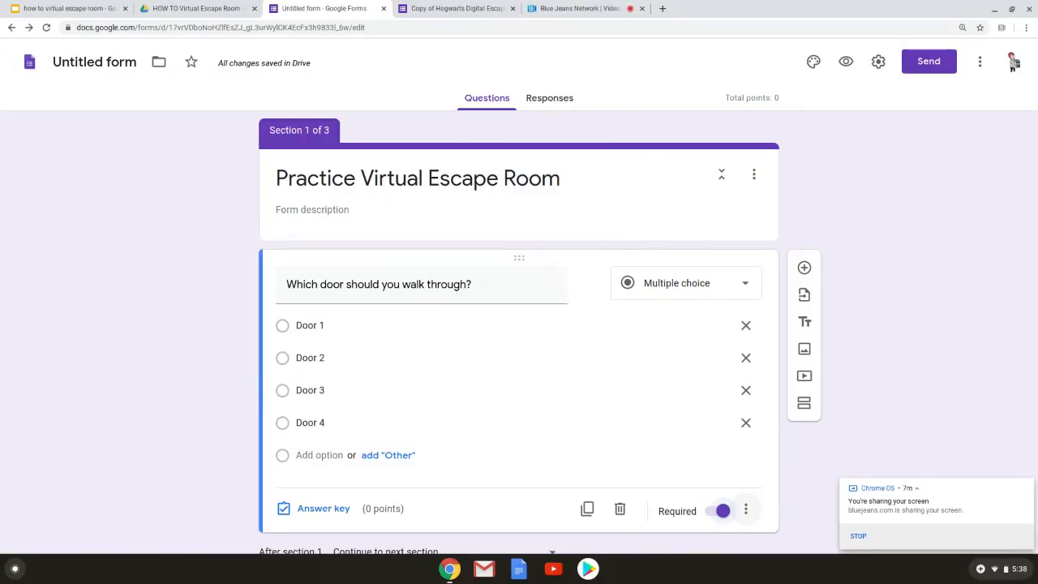
left_click(745, 510)
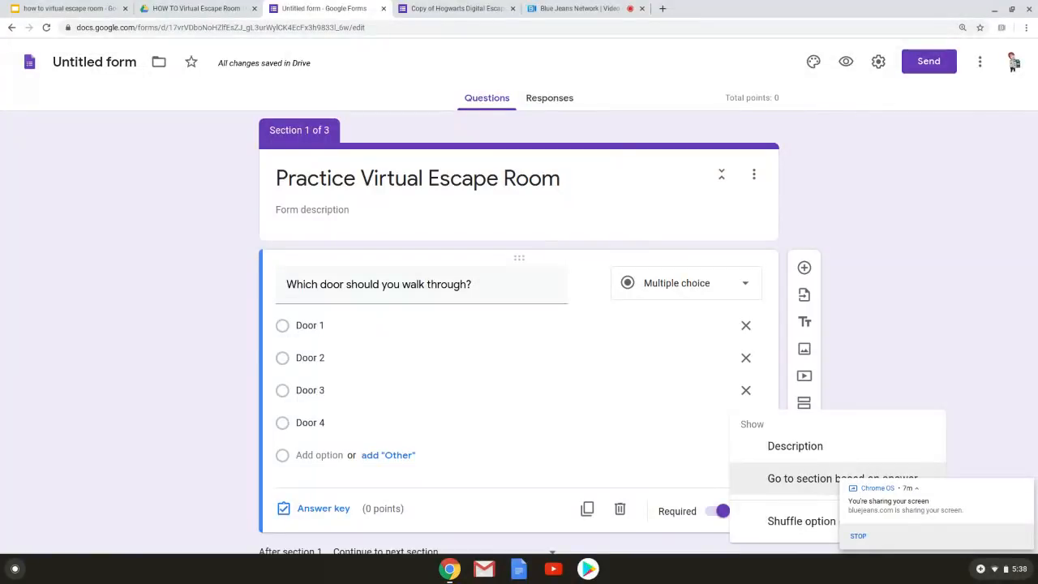
left_click(809, 478)
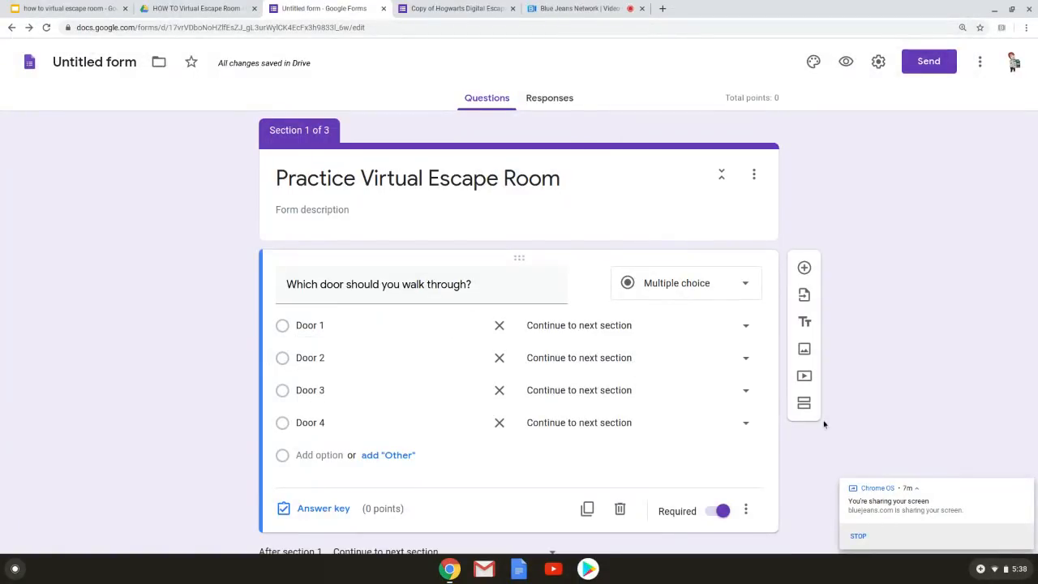
scroll(823, 423, "down", 2)
scroll(823, 423, "down", 5)
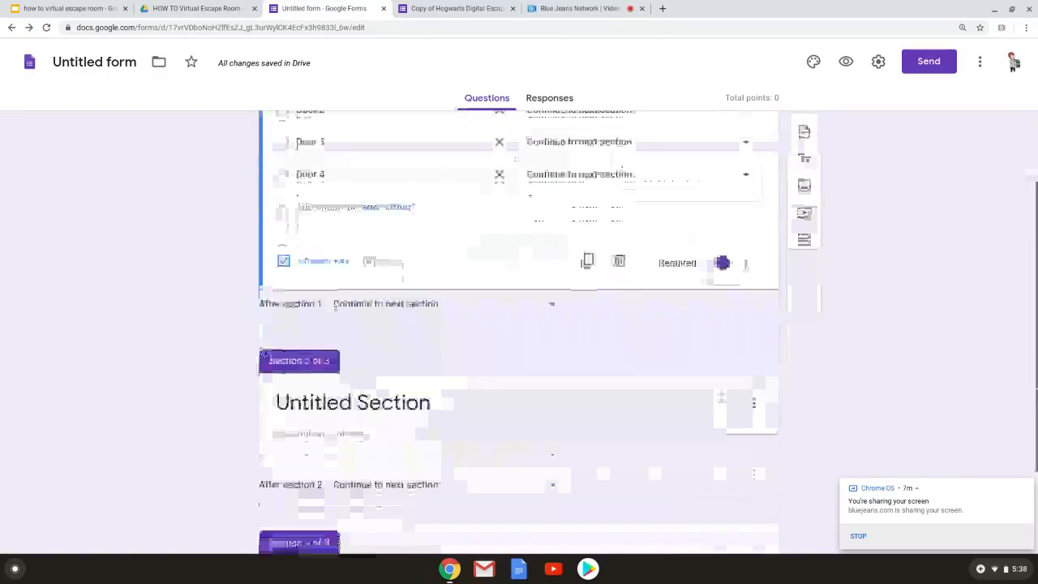
scroll(519, 324, "down", 3)
scroll(519, 324, "up", 5)
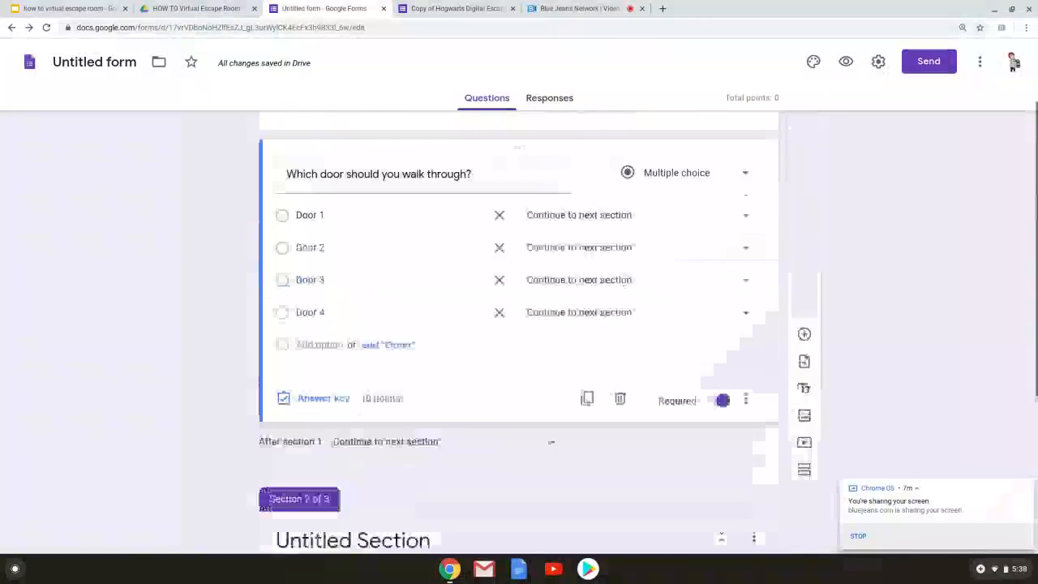
scroll(519, 324, "down", 3)
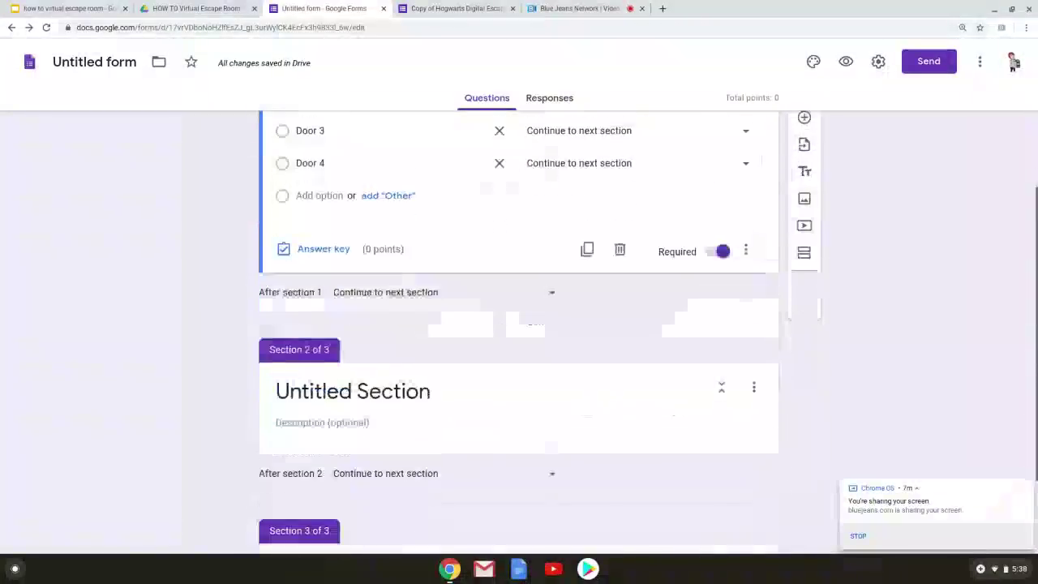
Step: Title section 2 'Wrong' and move on to section 3's title for 'Right'
left_click(359, 394)
type("Wrong")
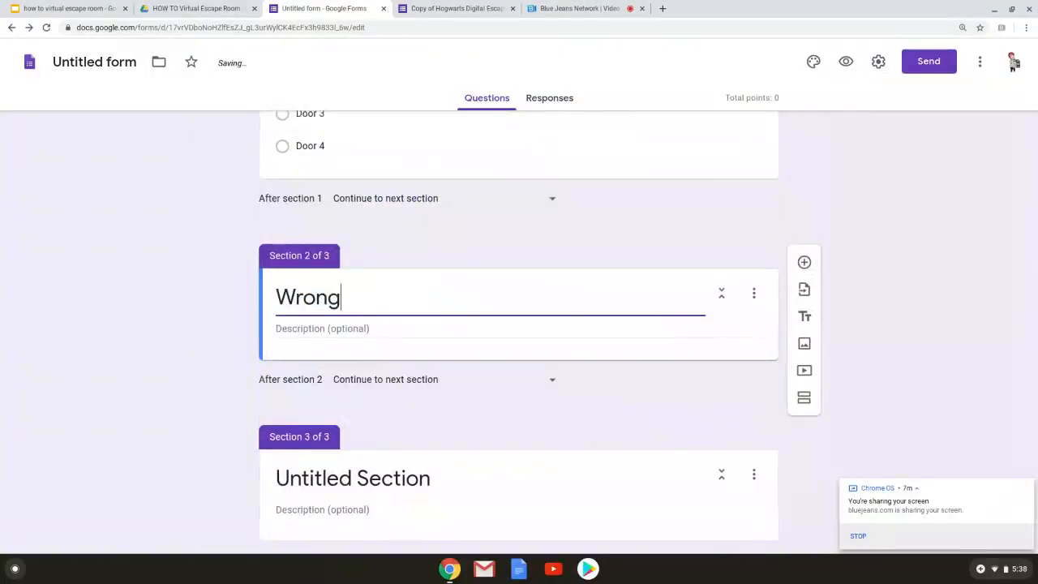
key("Tab")
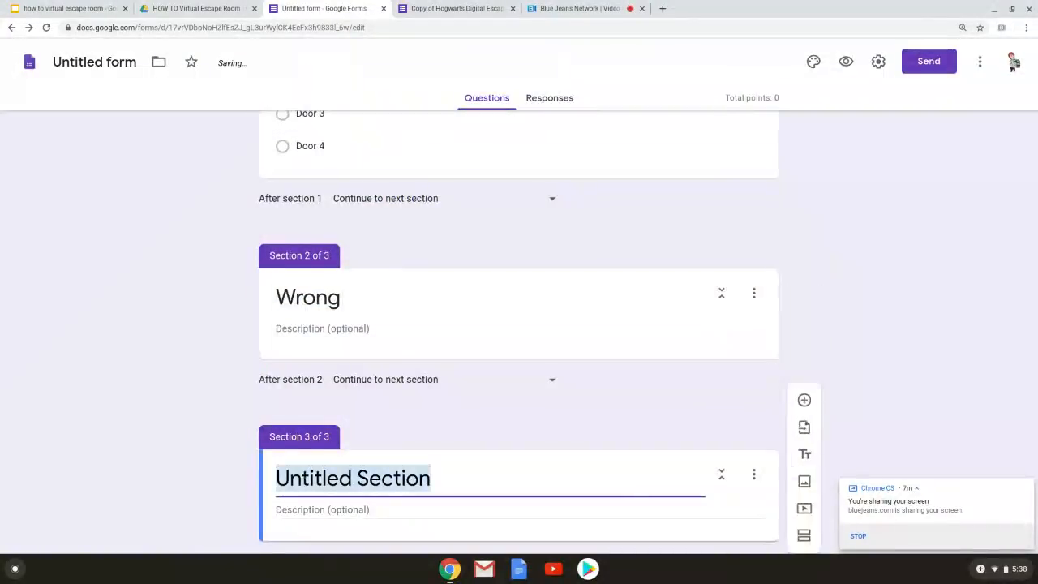
type("Right")
scroll(519, 325, "up", 5)
scroll(519, 324, "up", 3)
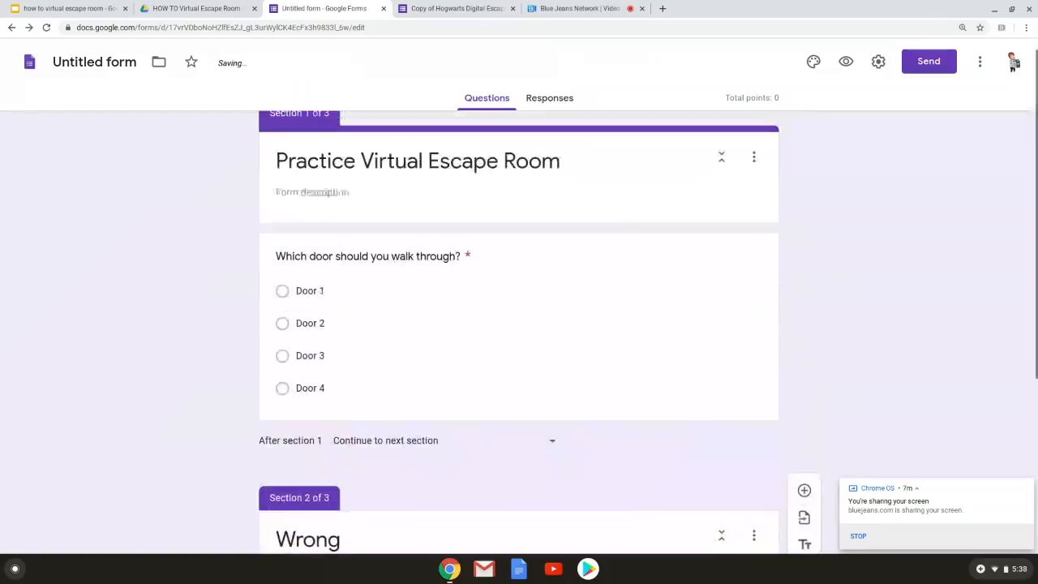
scroll(519, 324, "up", 1)
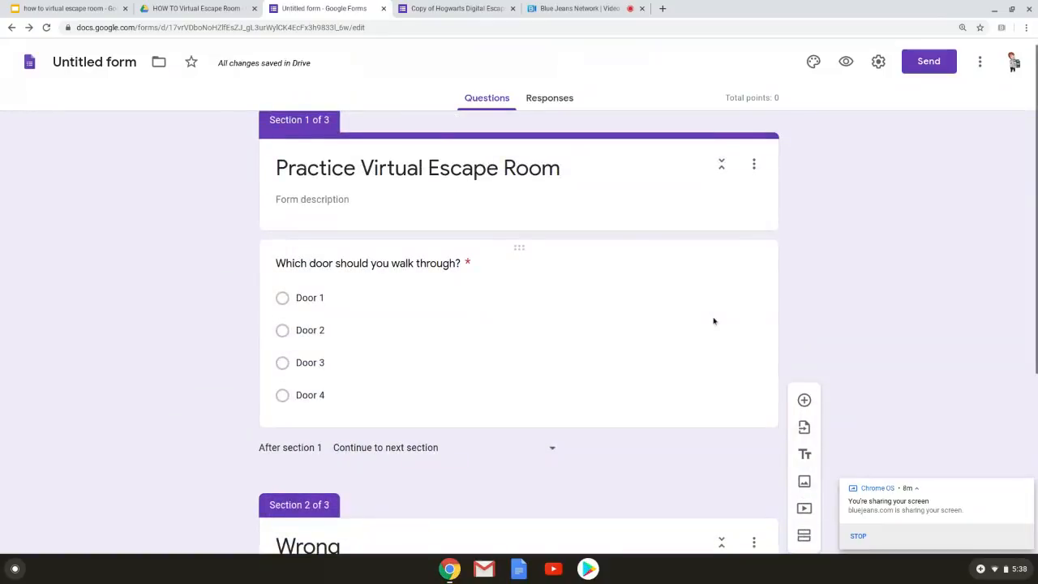
Step: Route Door 1 of the door question to section 3 'Right'
left_click(535, 330)
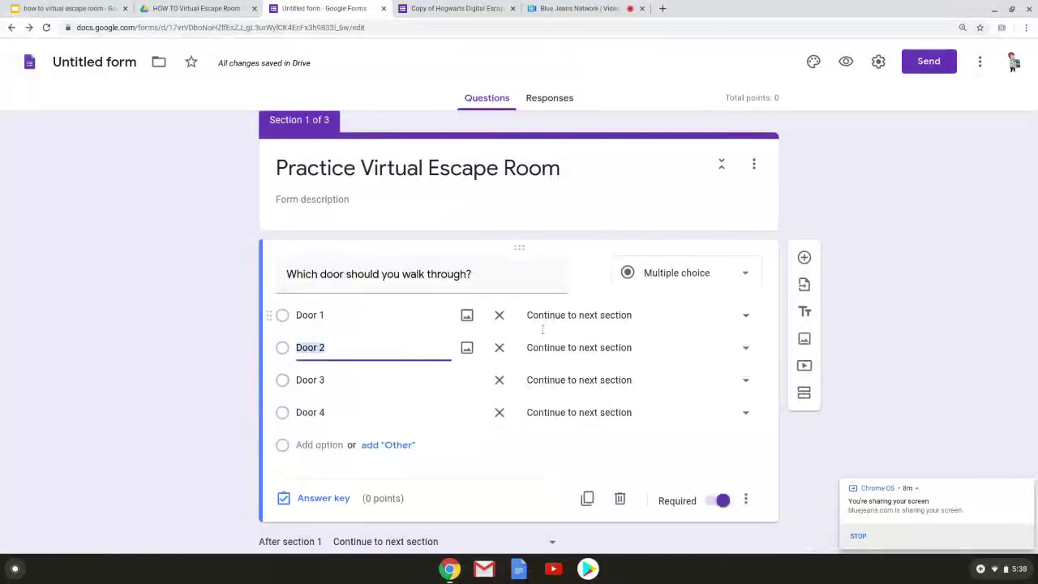
left_click(610, 318)
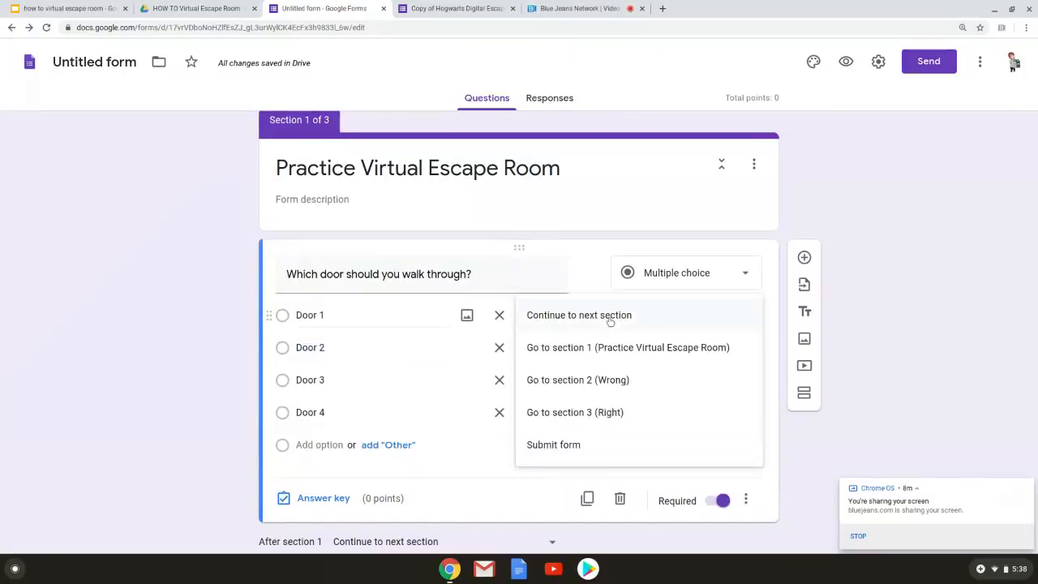
left_click(609, 412)
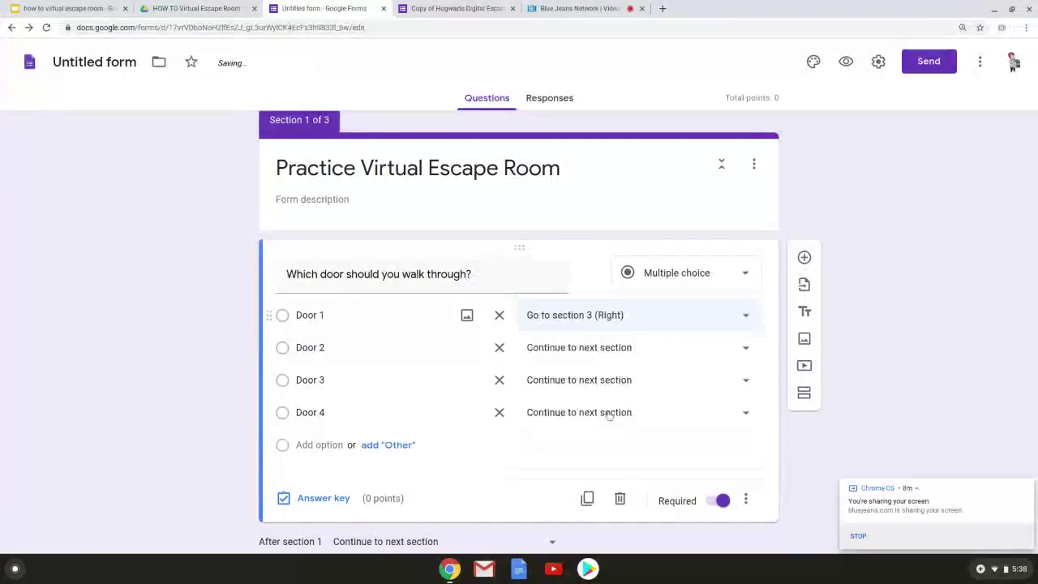
Step: Route Doors 2, 3 and 4 to section 2 'Wrong'
left_click(631, 350)
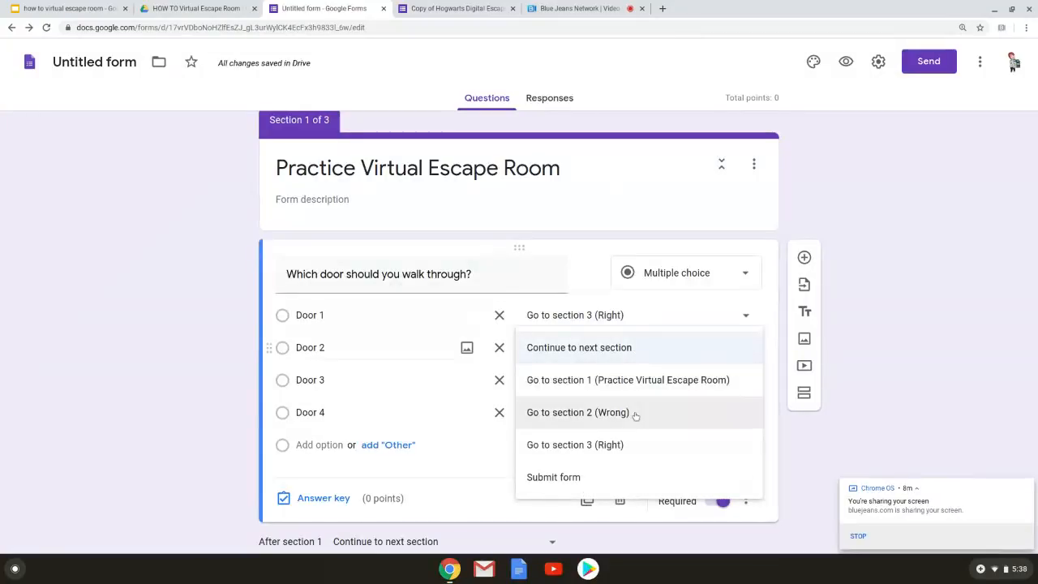
left_click(600, 412)
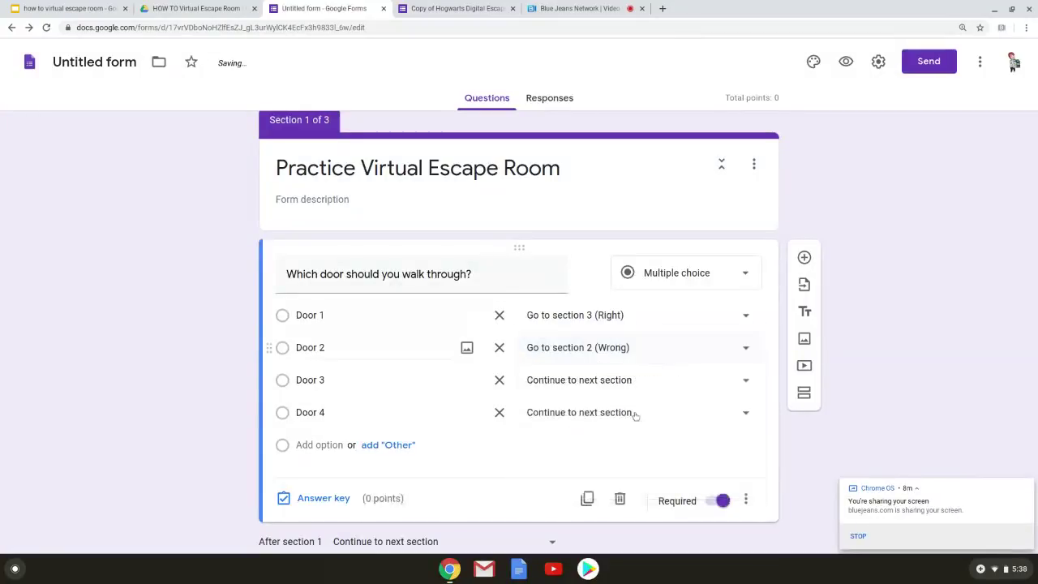
left_click(600, 379)
left_click(605, 450)
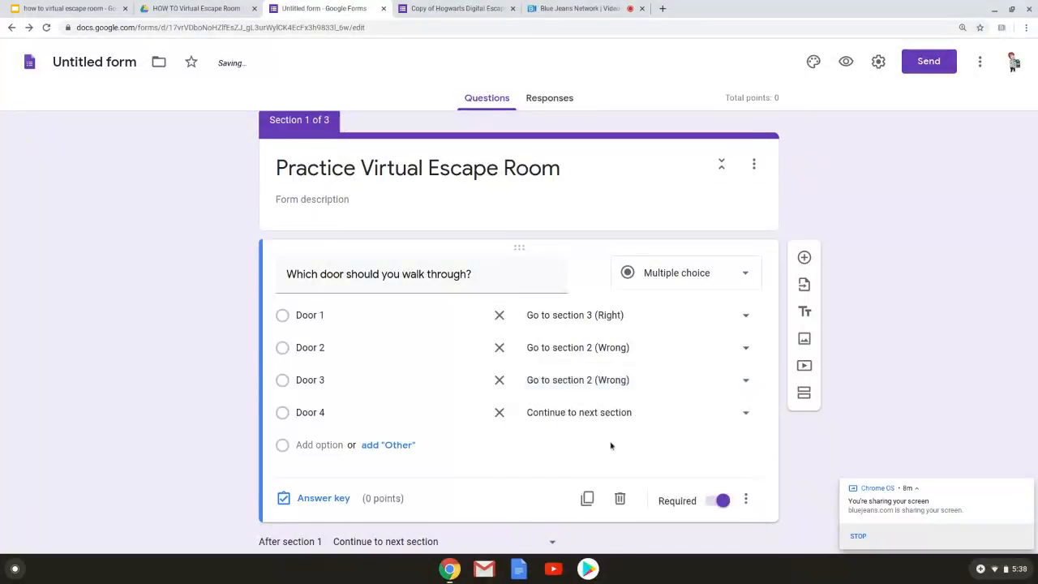
left_click(616, 412)
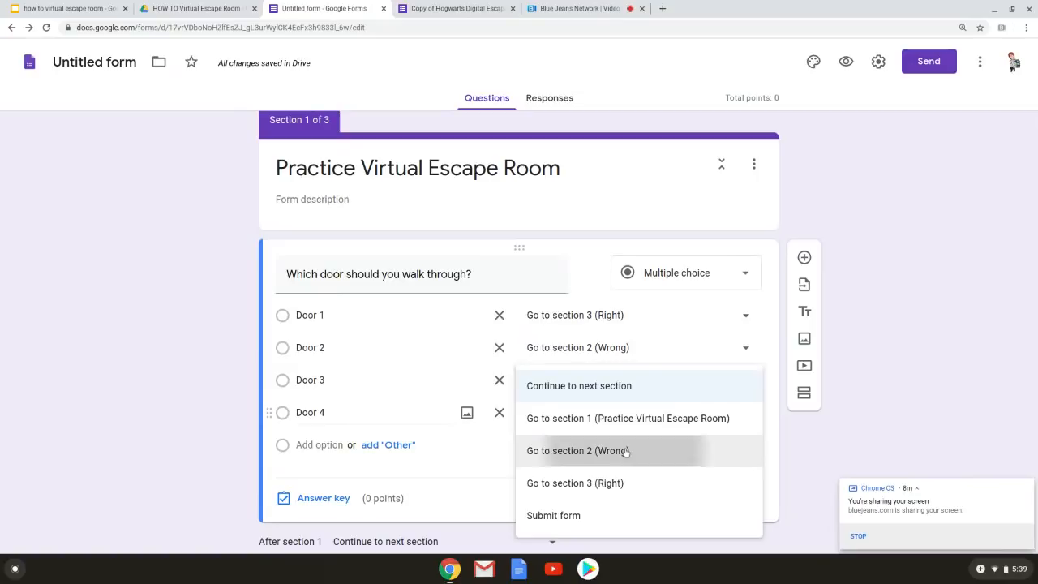
left_click(626, 452)
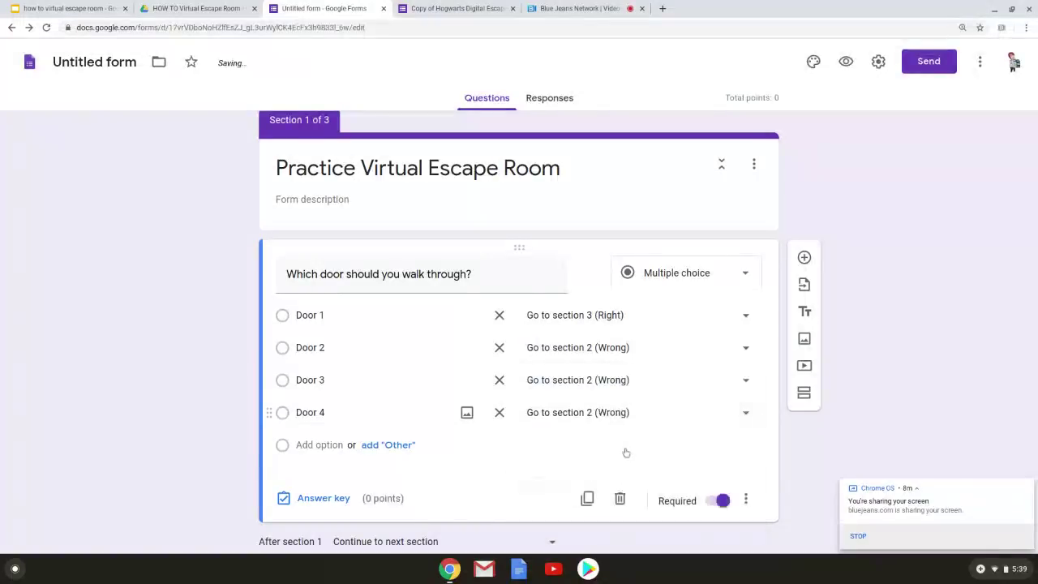
Step: Search images for 'door' and insert the dark door photo below the door question
left_click(803, 339)
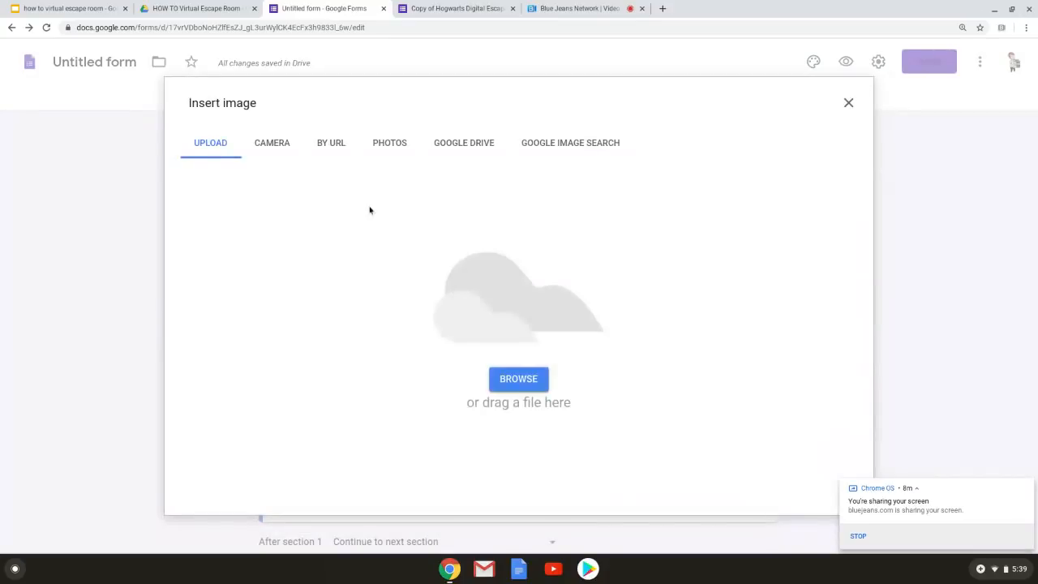
left_click(325, 150)
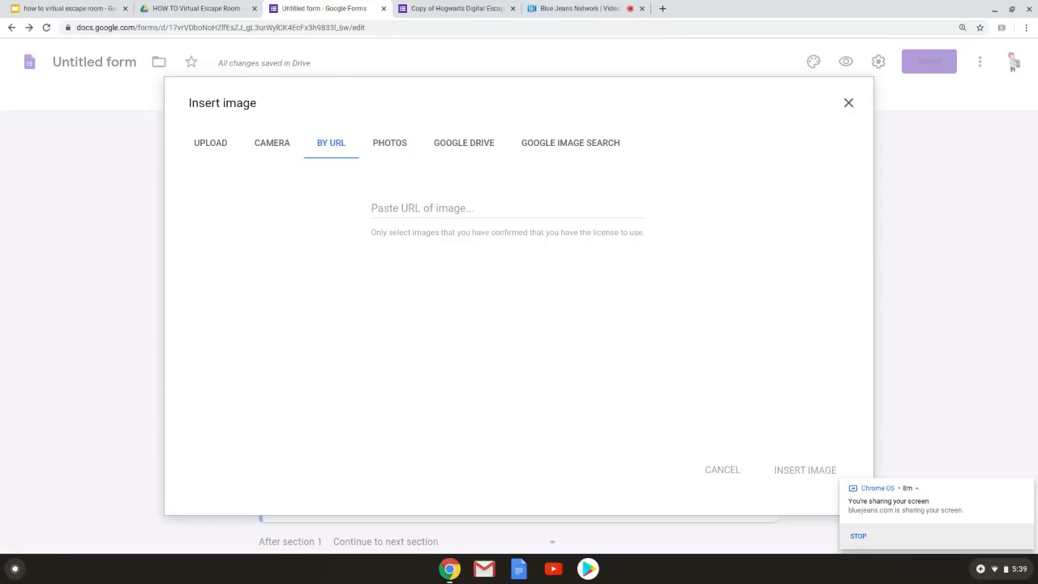
left_click(581, 148)
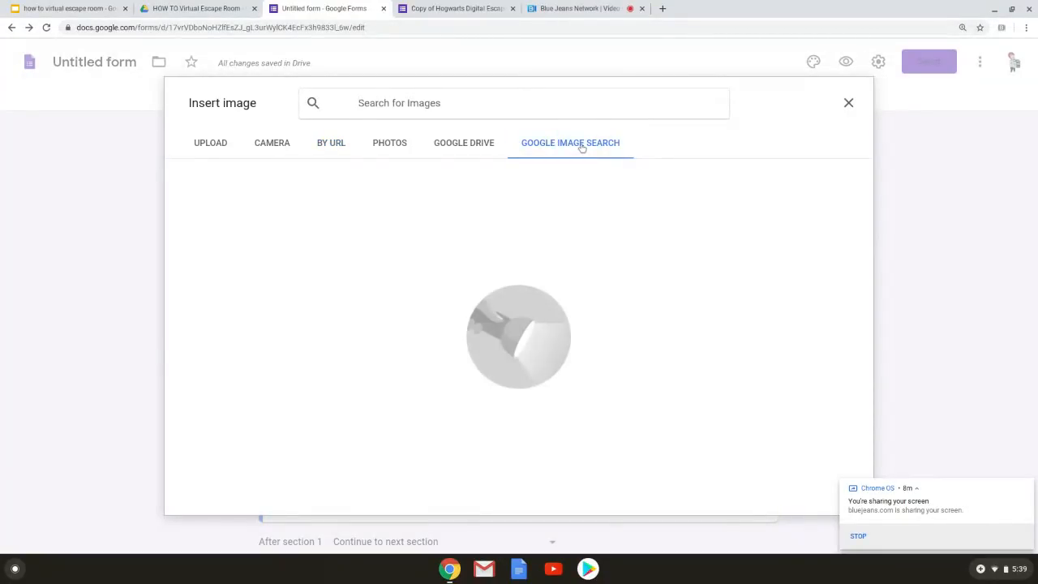
type("door")
key("Return")
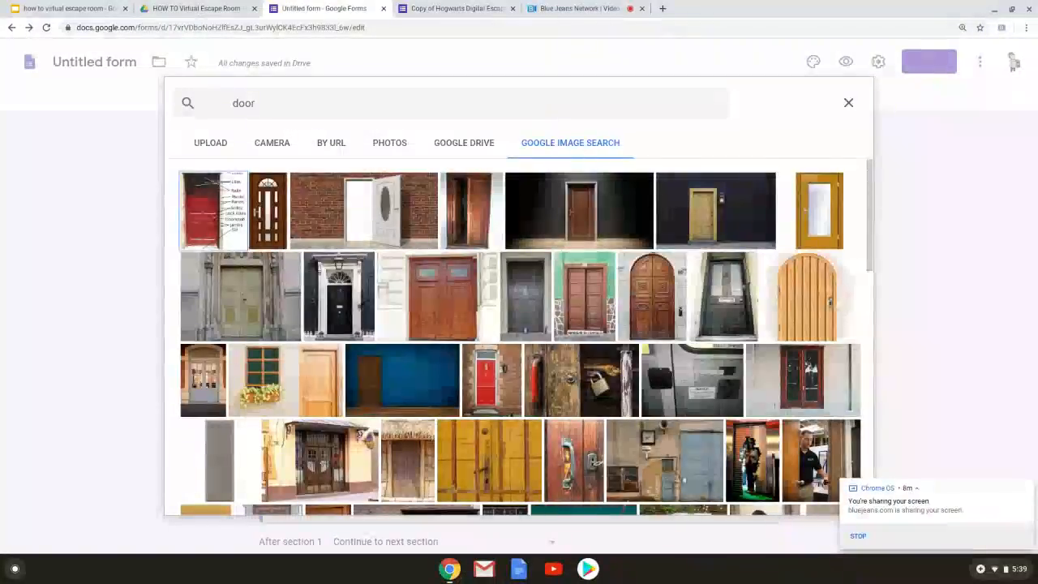
left_click(567, 218)
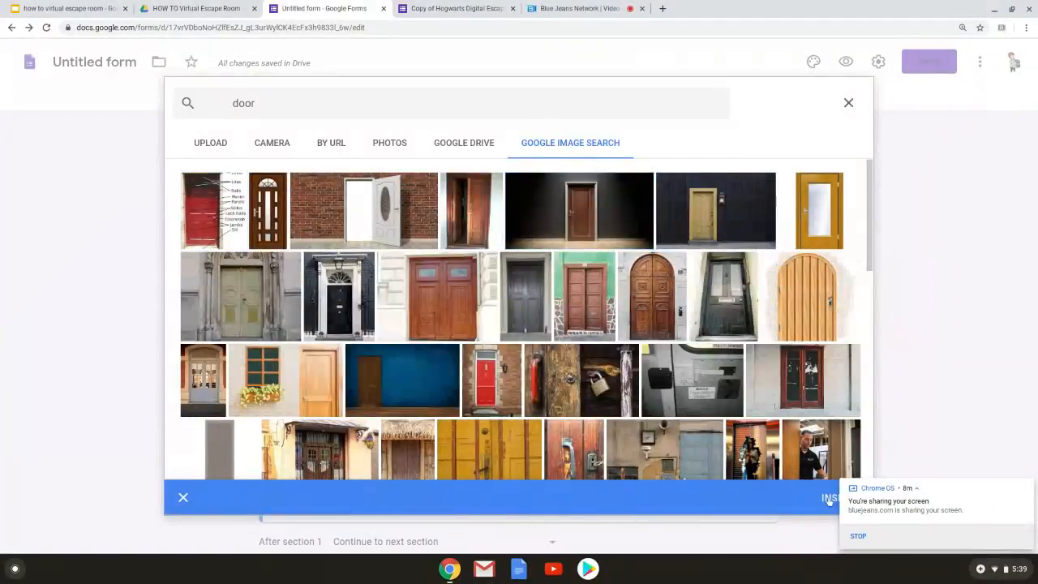
left_click(828, 498)
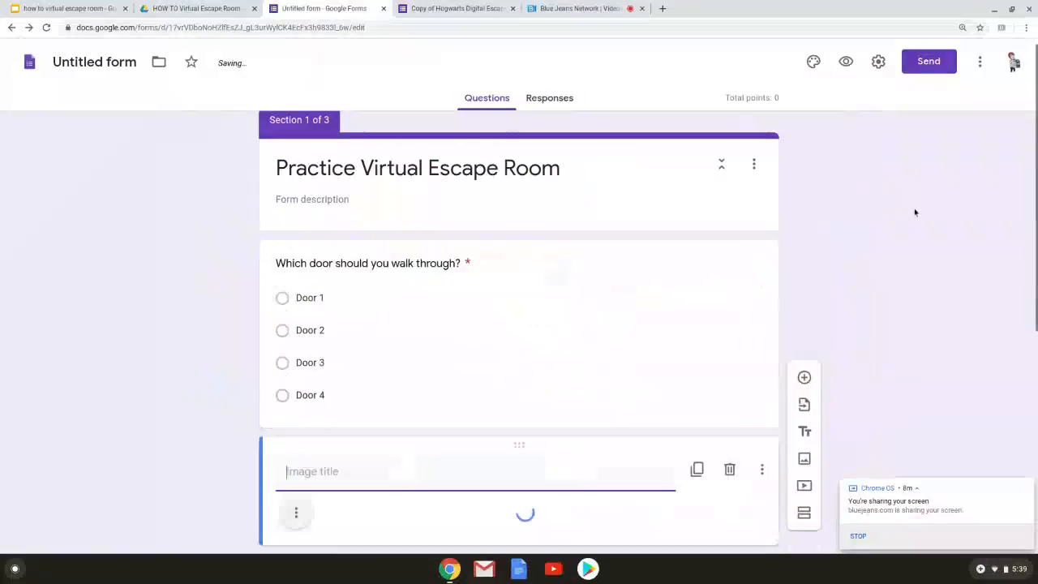
scroll(915, 212, "up", 5)
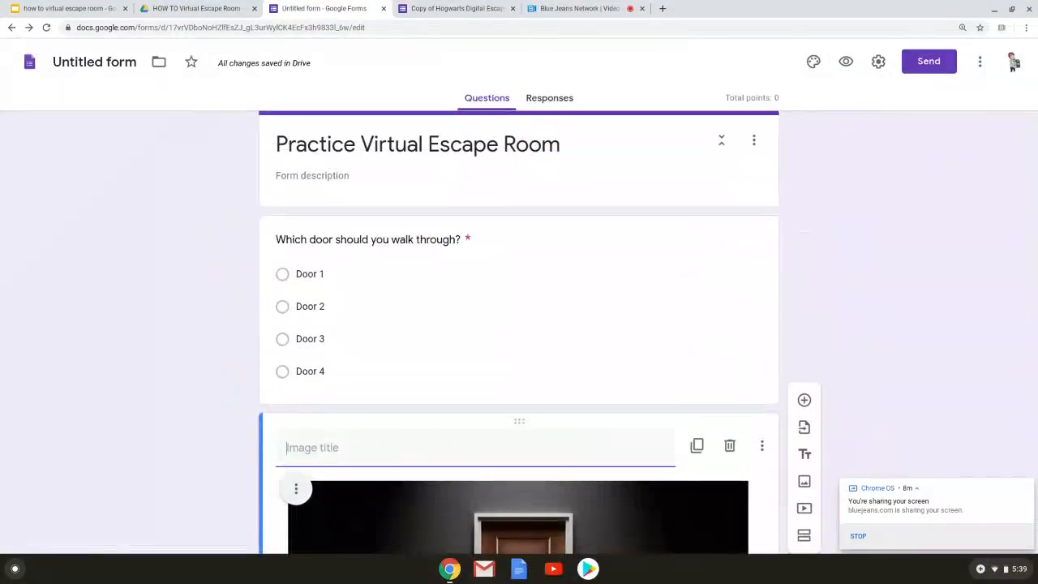
scroll(1013, 63, "up", 2)
scroll(1014, 63, "down", 3)
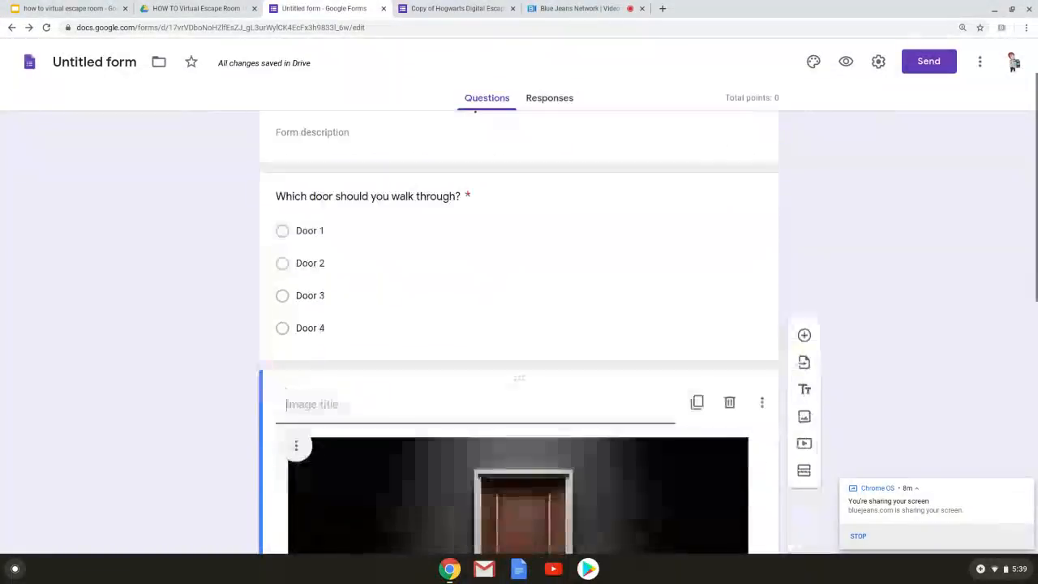
scroll(1013, 63, "down", 2)
scroll(1014, 63, "down", 5)
scroll(1014, 63, "down", 5)
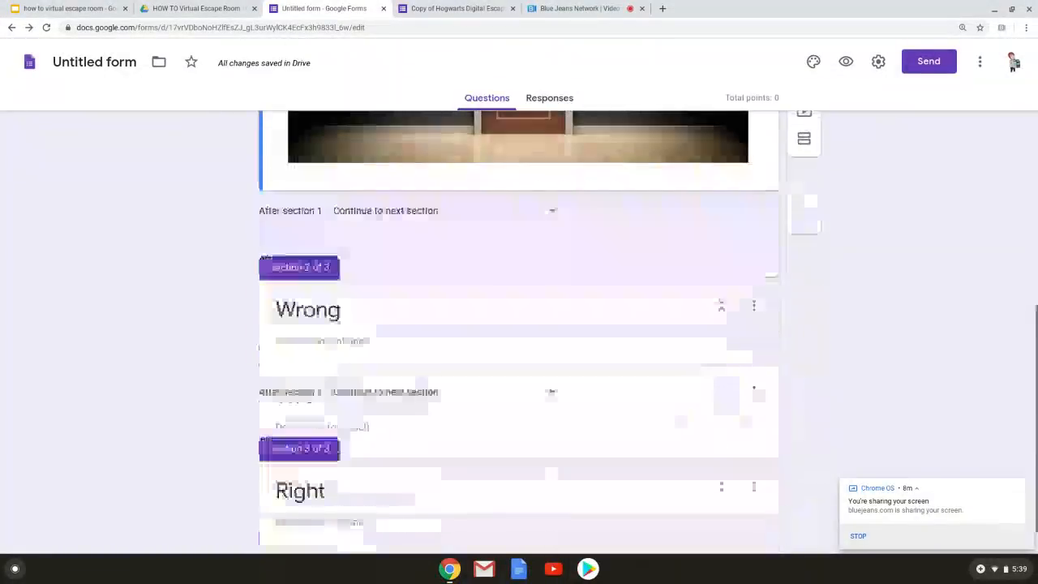
scroll(1014, 63, "down", 2)
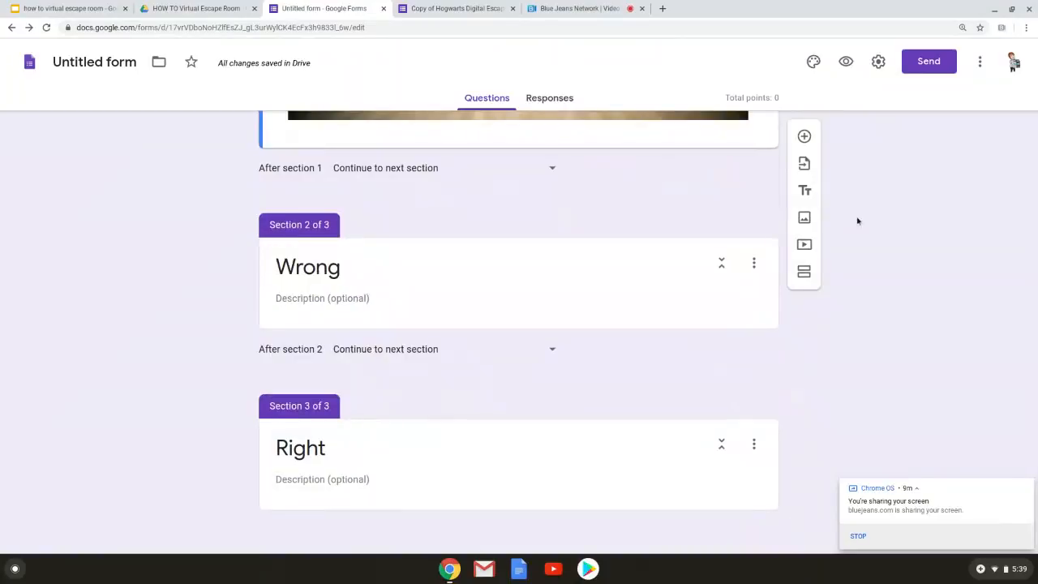
Step: Write the snarling-lion description for the Wrong section, advising players to recheck the clues
left_click(320, 302)
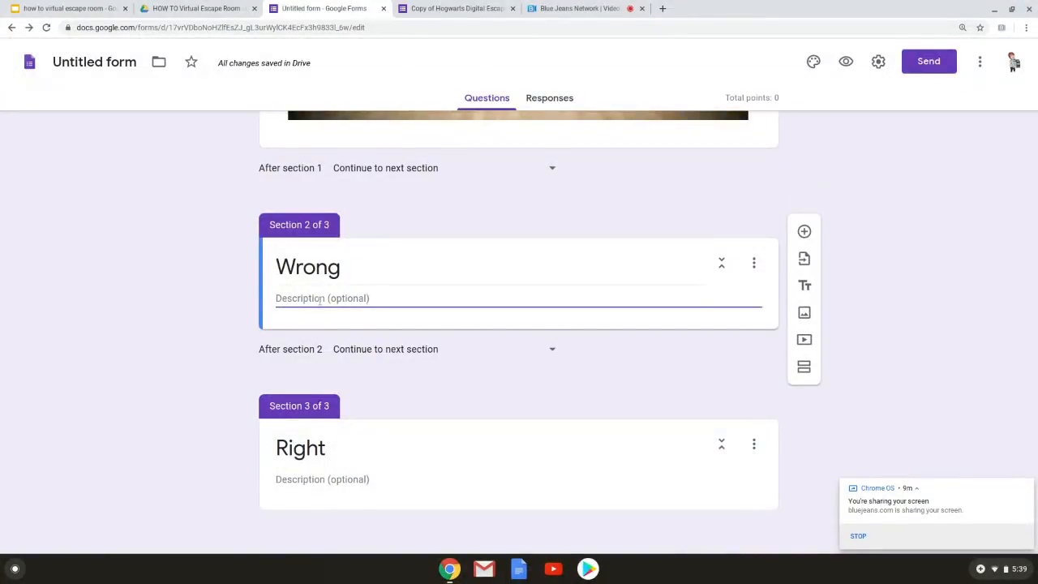
type("You open the ")
type("door and a")
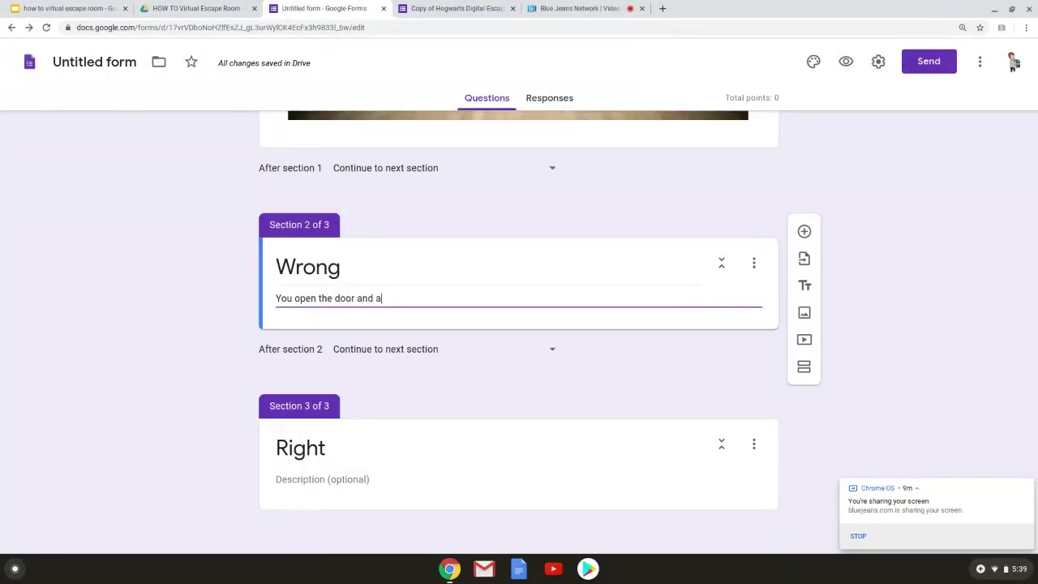
type(" snarling lion")
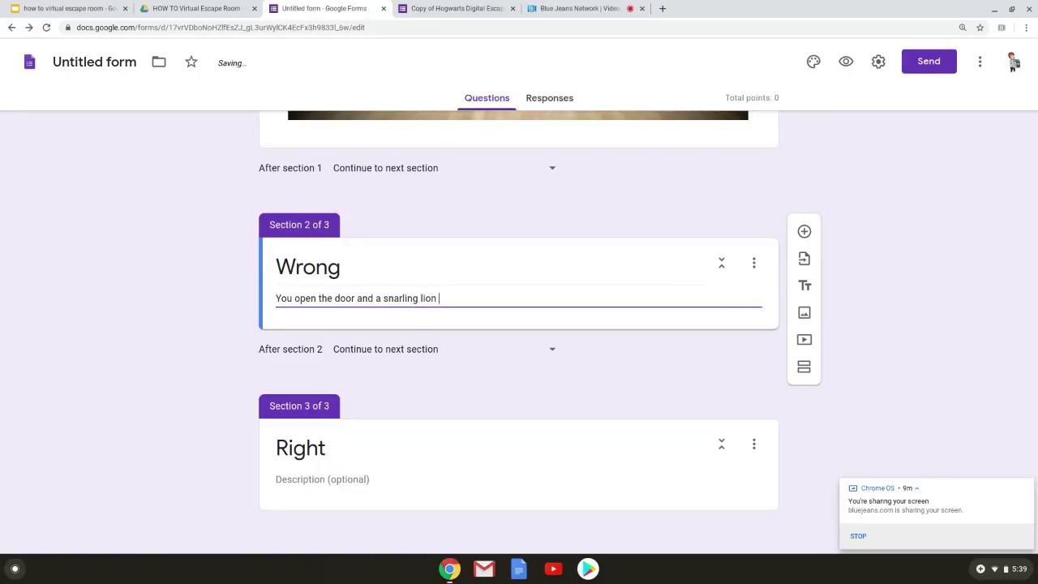
type(" appears.")
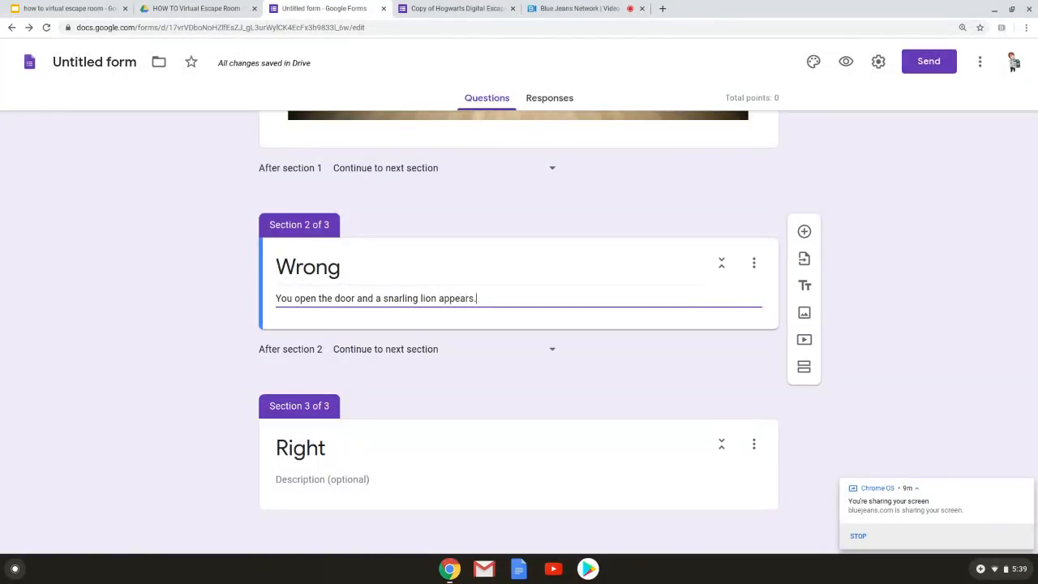
type(" You quickly slam your body against the door to shut it. Maybe you should ")
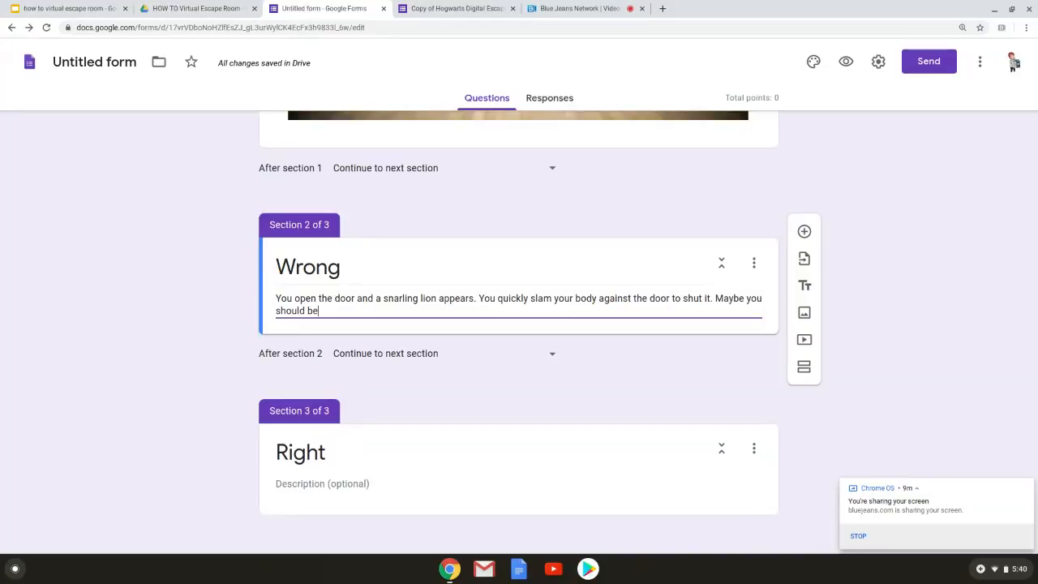
type("go back and check your clues.")
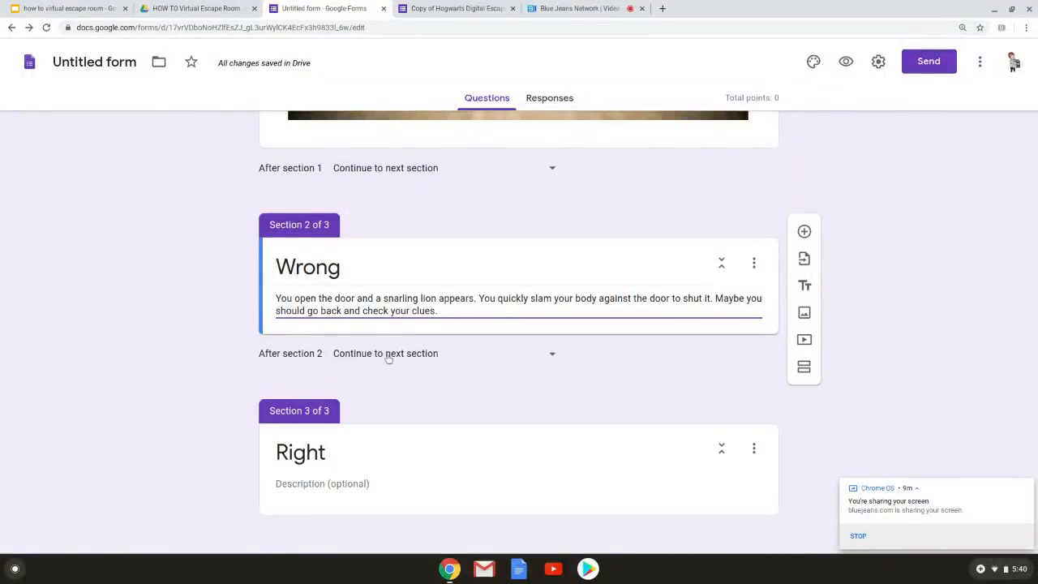
Step: Send section 2 back to section 1, then describe finding the treasure chest in the Right section
left_click(389, 356)
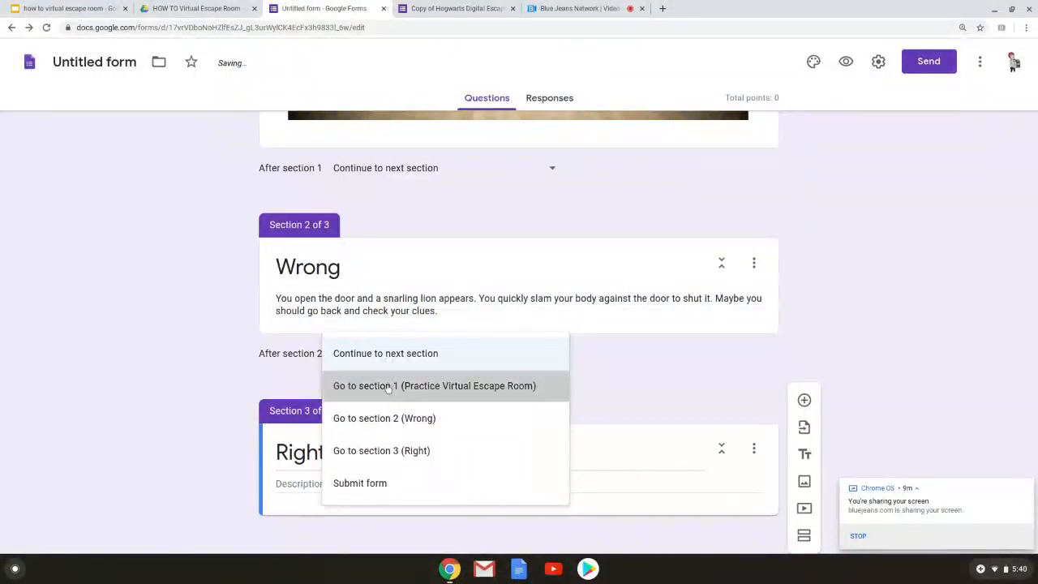
left_click(390, 386)
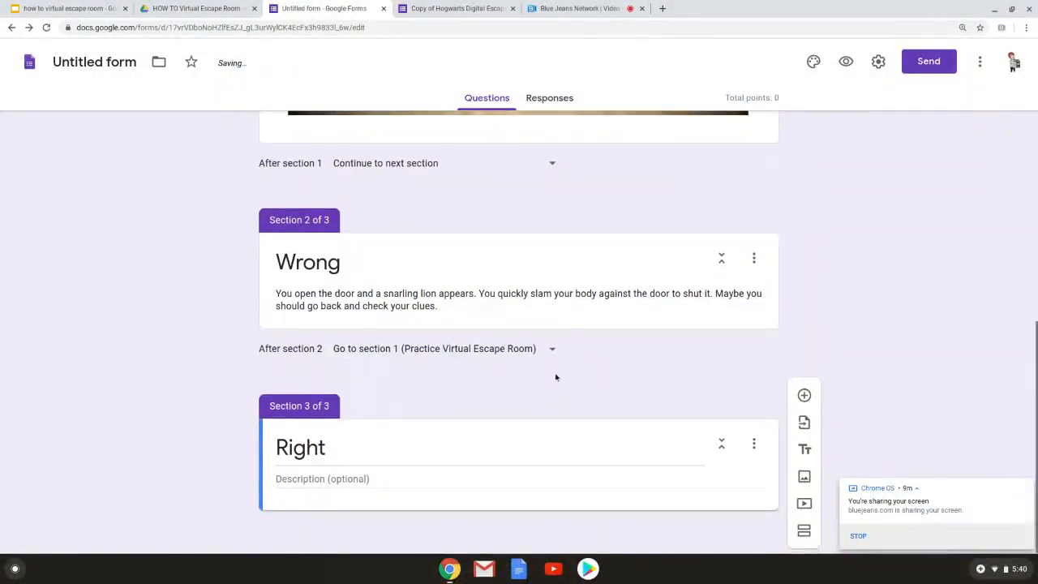
left_click(369, 479)
type("You crack open the door and y")
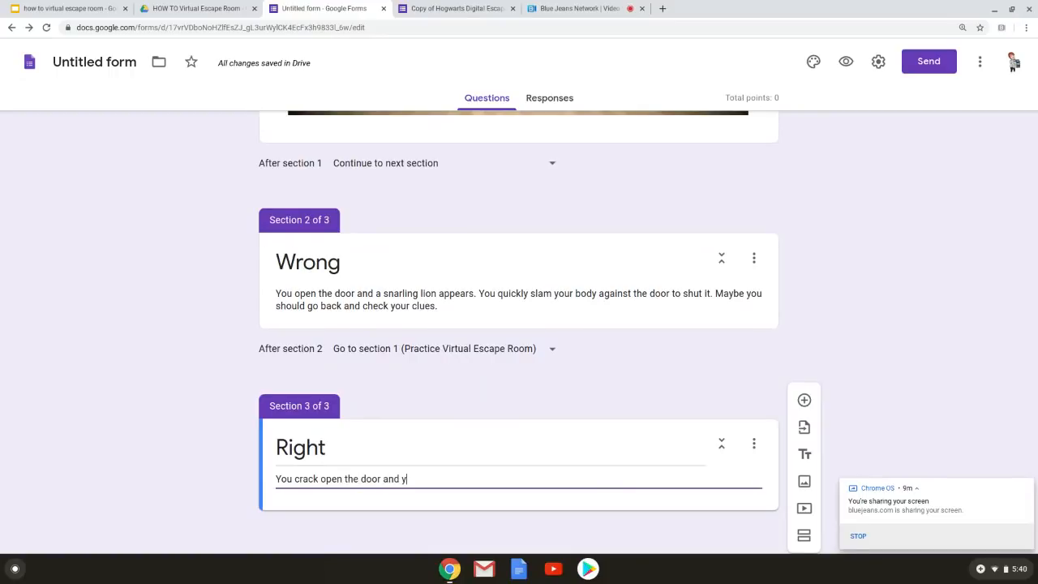
type("ou see the")
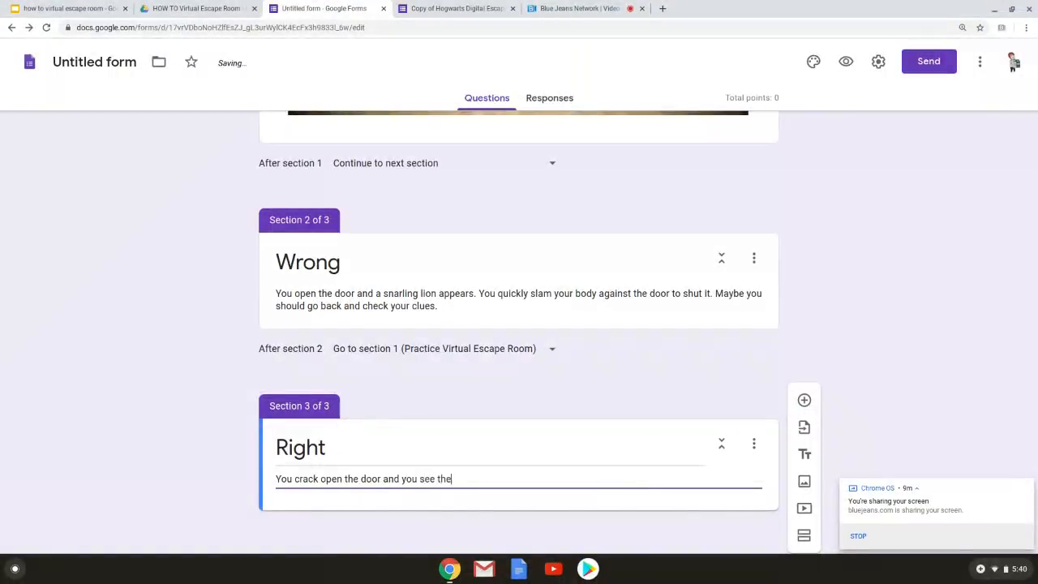
type(" treasure s")
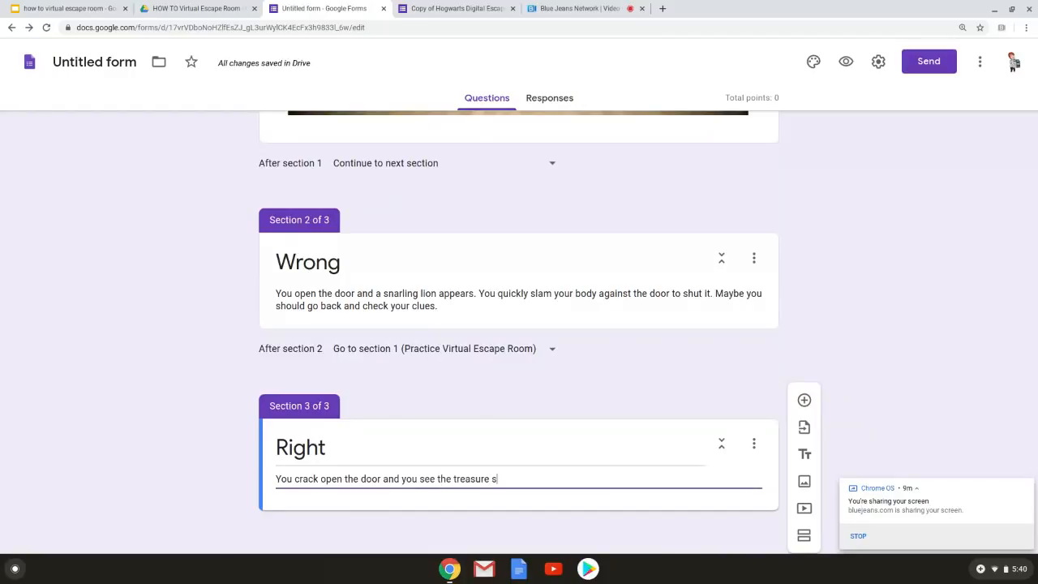
key("BackSpace")
type("chest! You found it!")
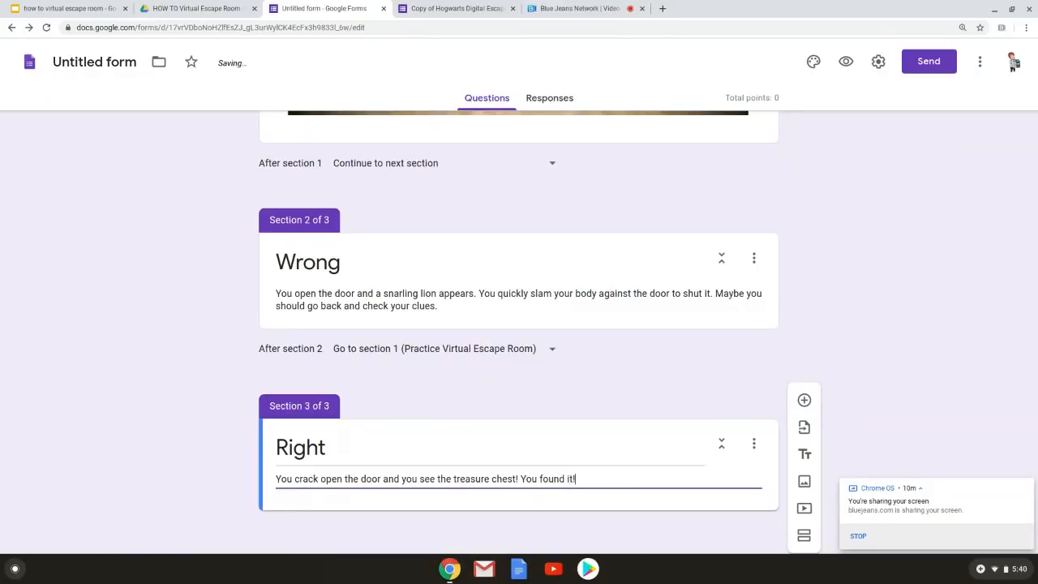
Step: Search images for 'lion' and insert the second-row lion photo into the Wrong section
left_click(662, 304)
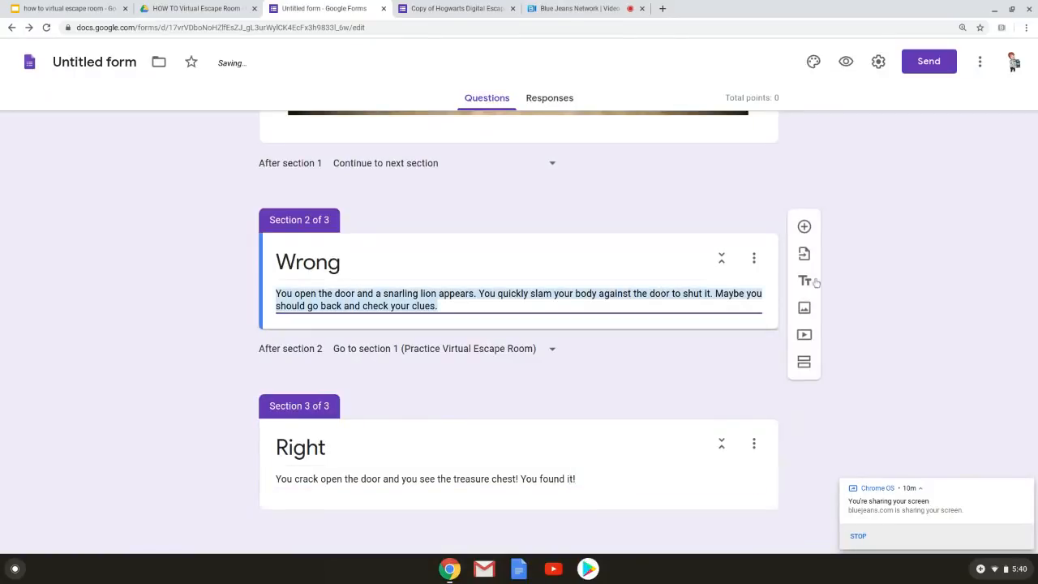
left_click(806, 308)
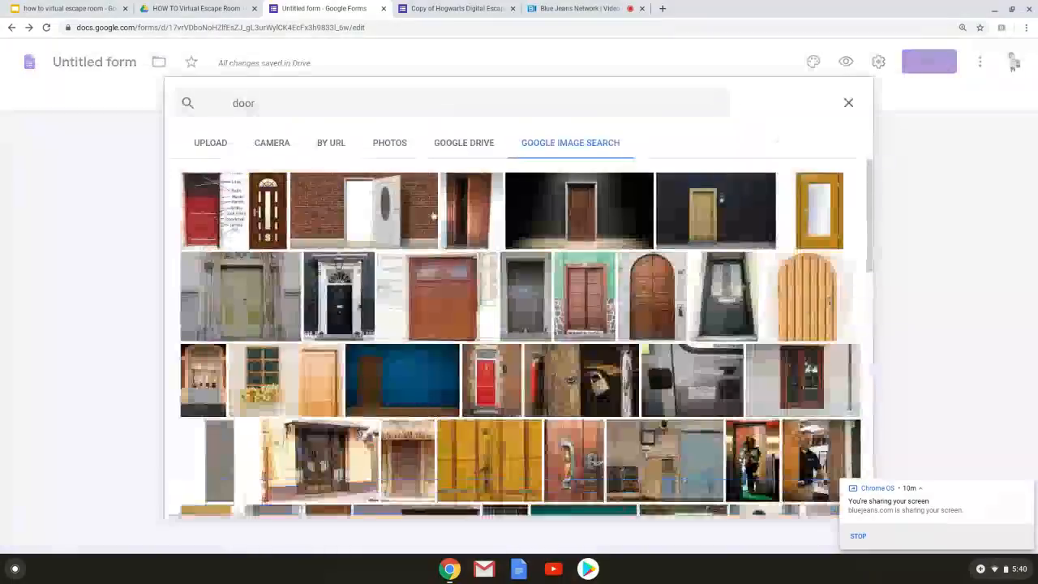
left_click(367, 103)
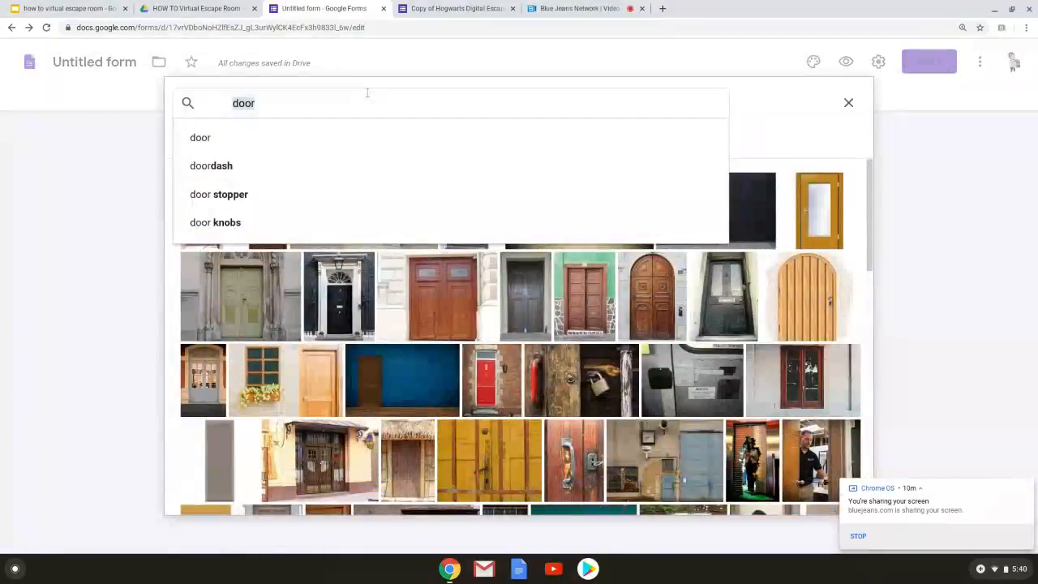
type("lion")
key("Return")
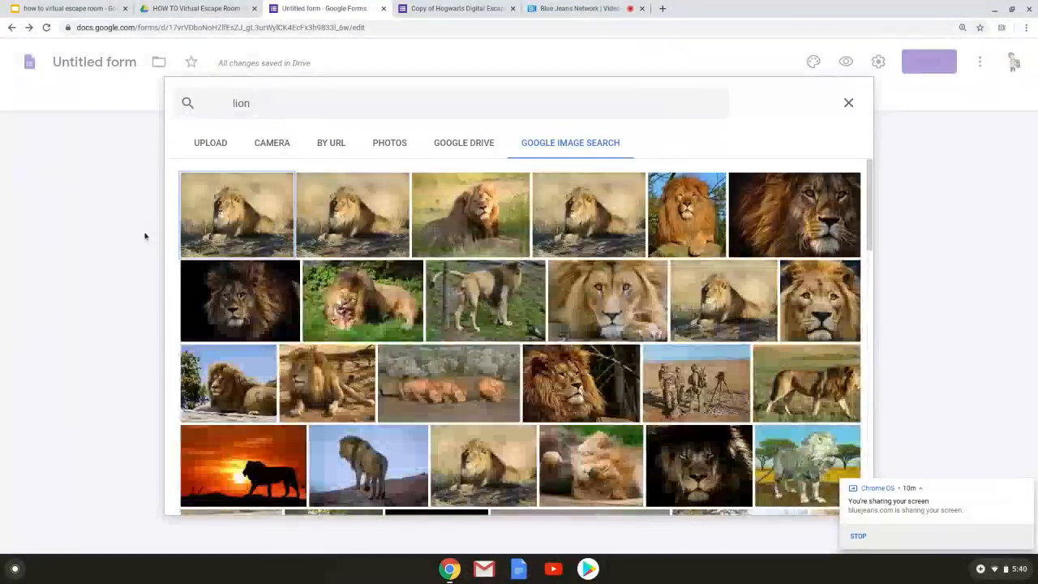
left_click(363, 300)
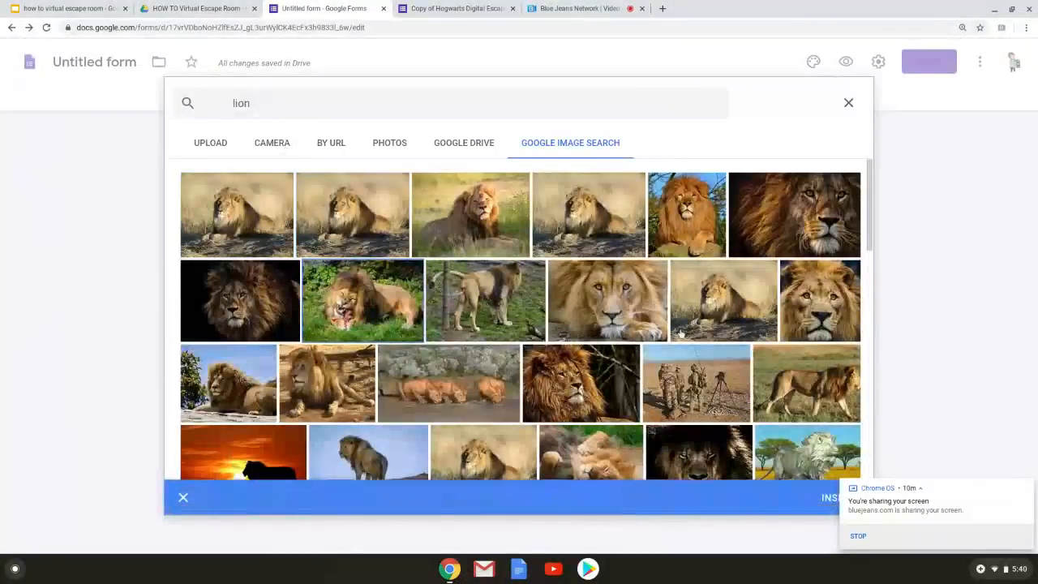
left_click(827, 497)
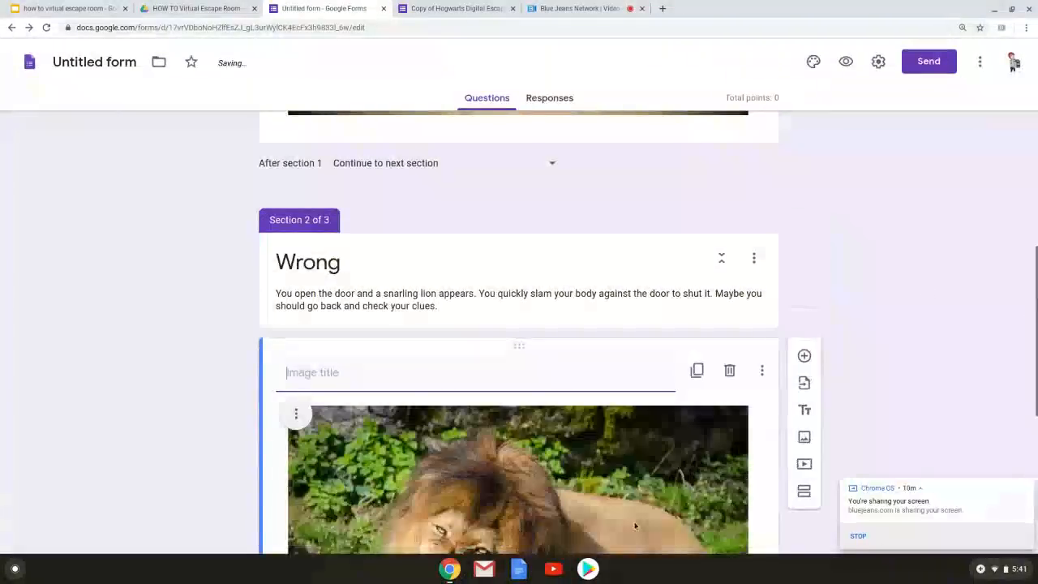
scroll(698, 430, "down", 4)
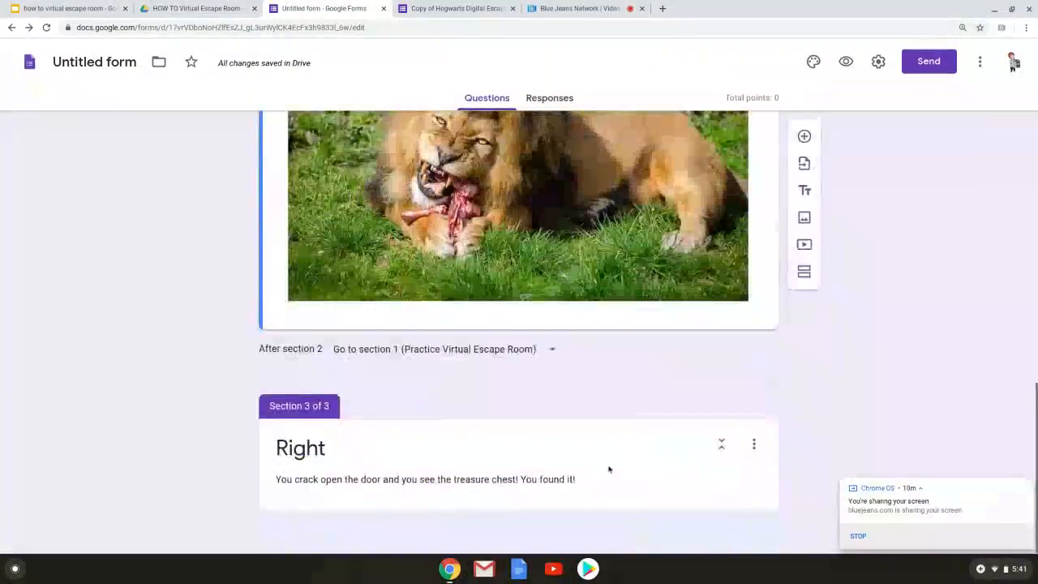
Step: Select the Right section and try repositioning the lion image item
left_click(610, 469)
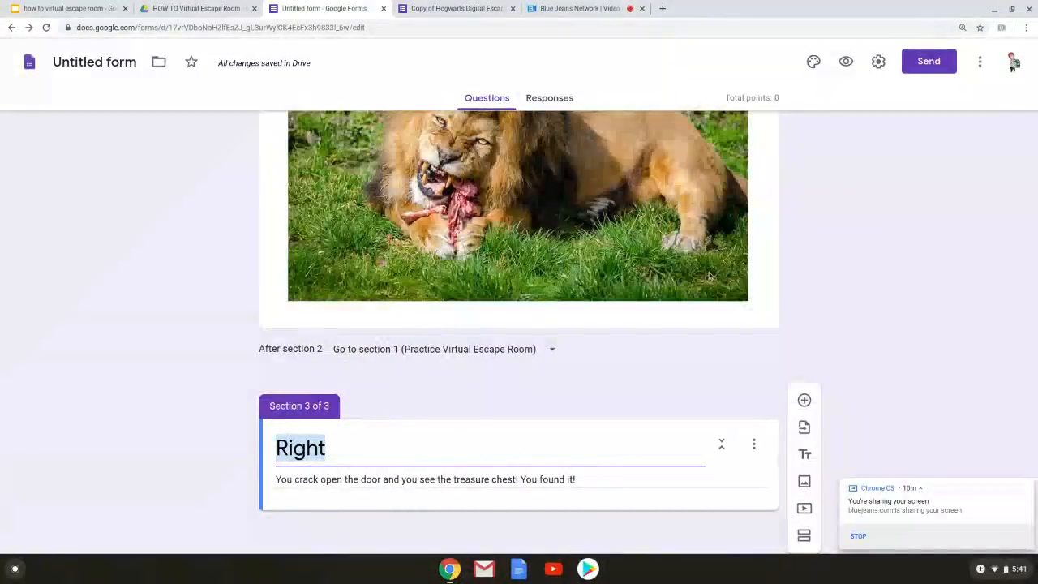
left_click(580, 188)
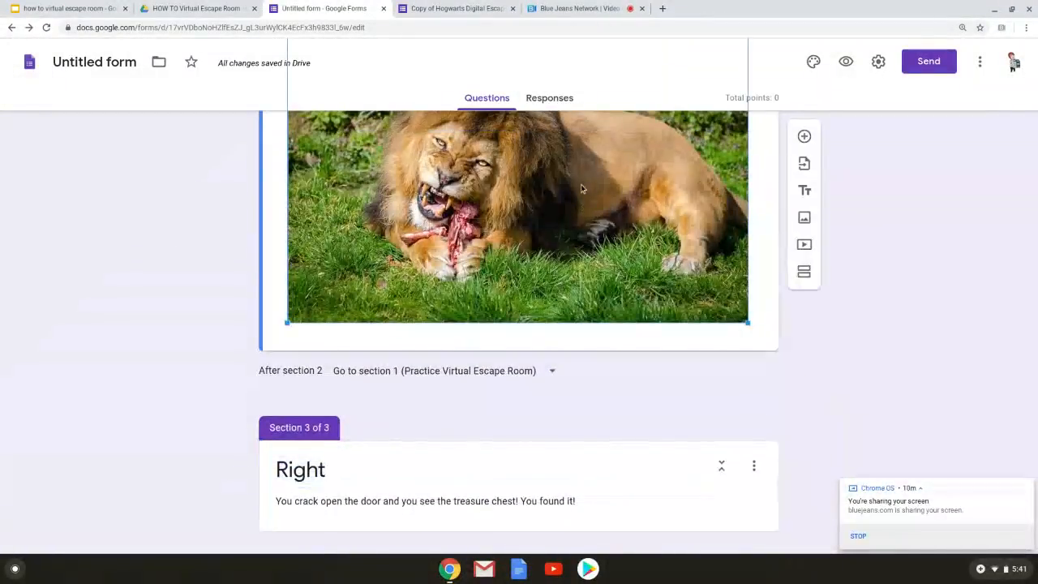
scroll(581, 188, "up", 3)
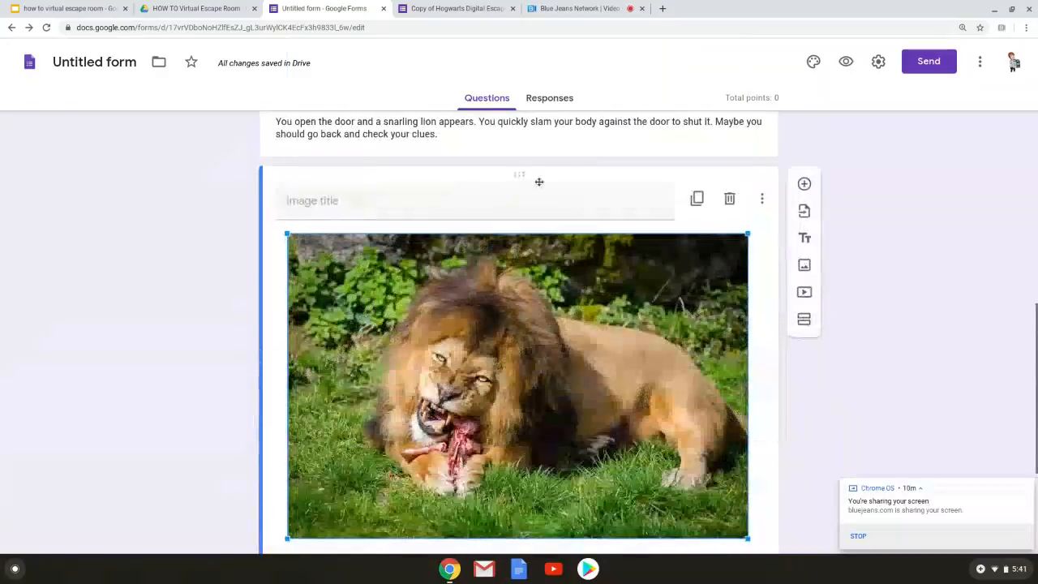
left_click_drag(538, 181, 503, 158)
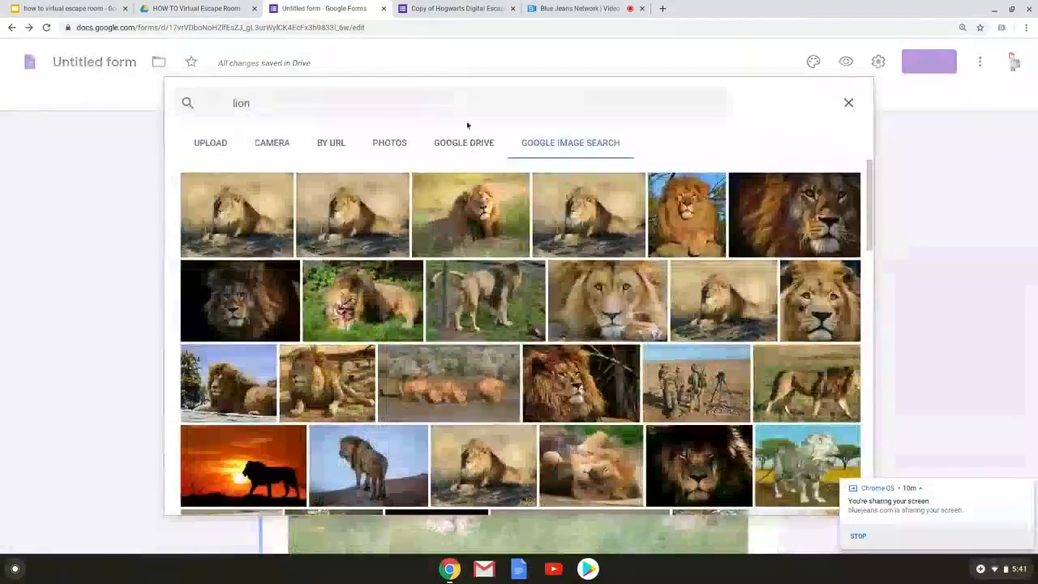
Step: Search images for 'treasure chest' and insert the dark chest photo into the form
triple_click(240, 103)
type("treasure c")
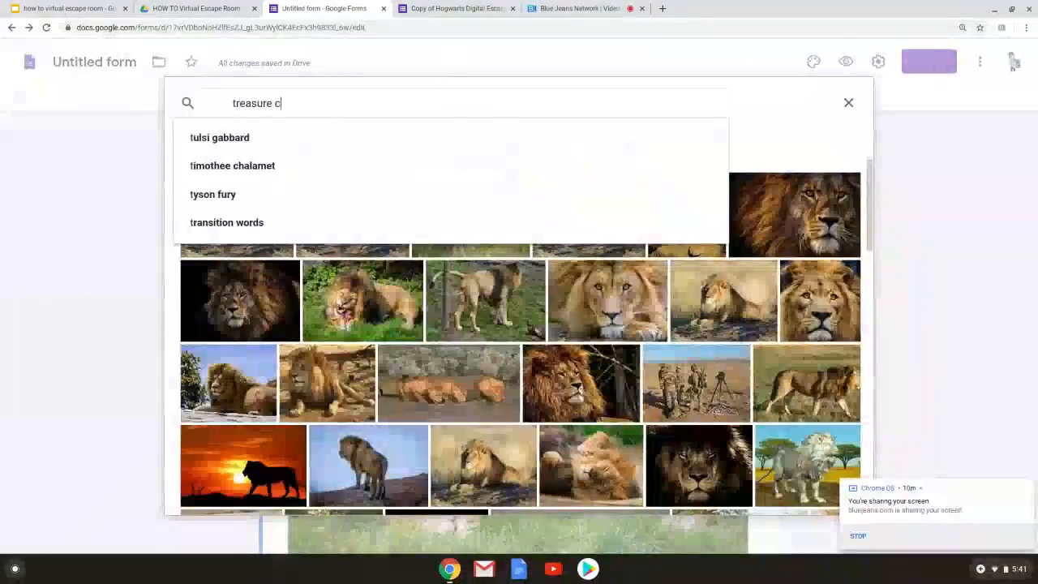
type("hest")
key("Return")
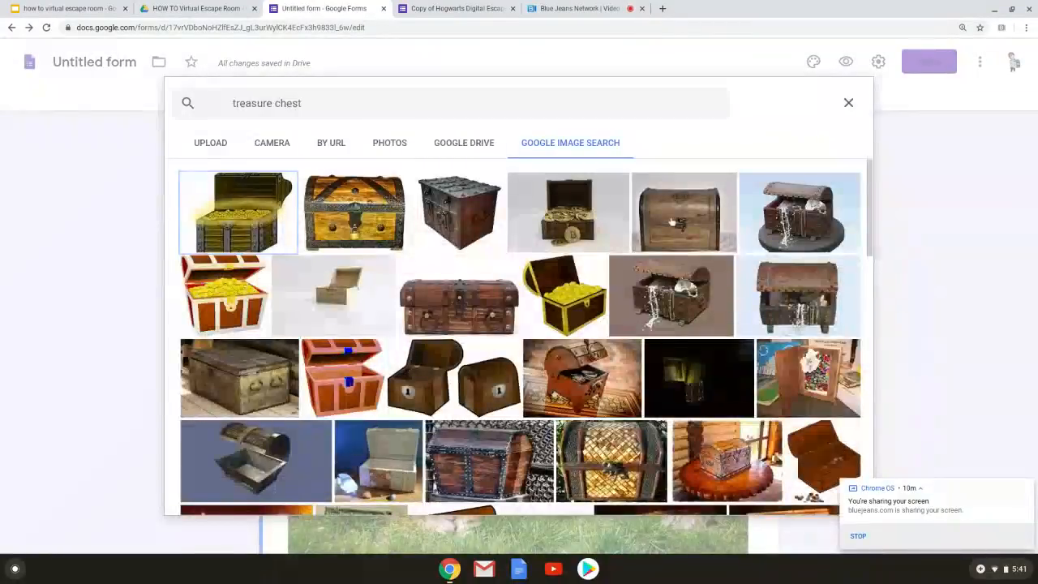
left_click(799, 211)
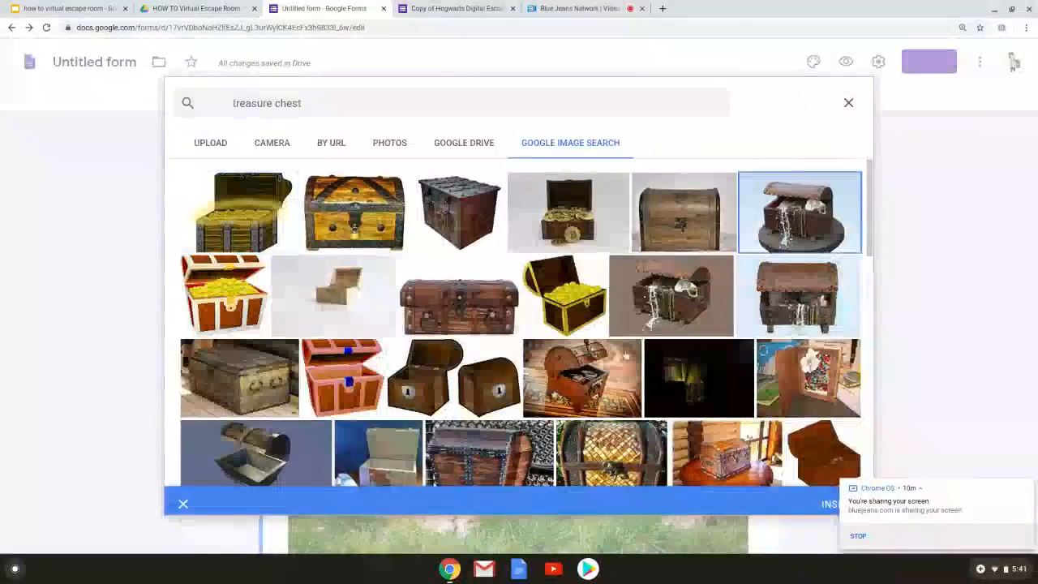
scroll(626, 354, "down", 3)
scroll(626, 355, "down", 3)
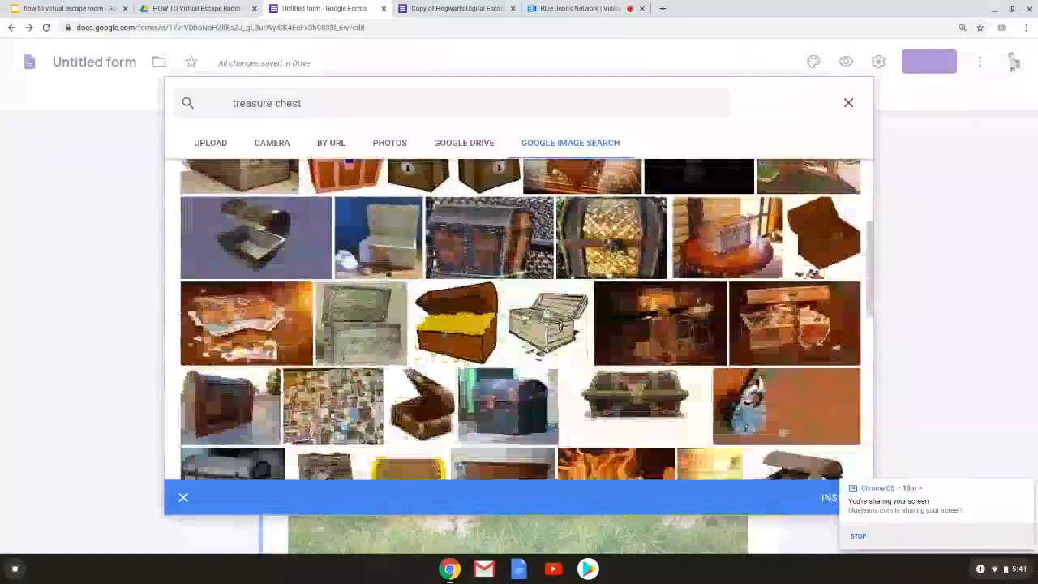
left_click(683, 324)
left_click(828, 497)
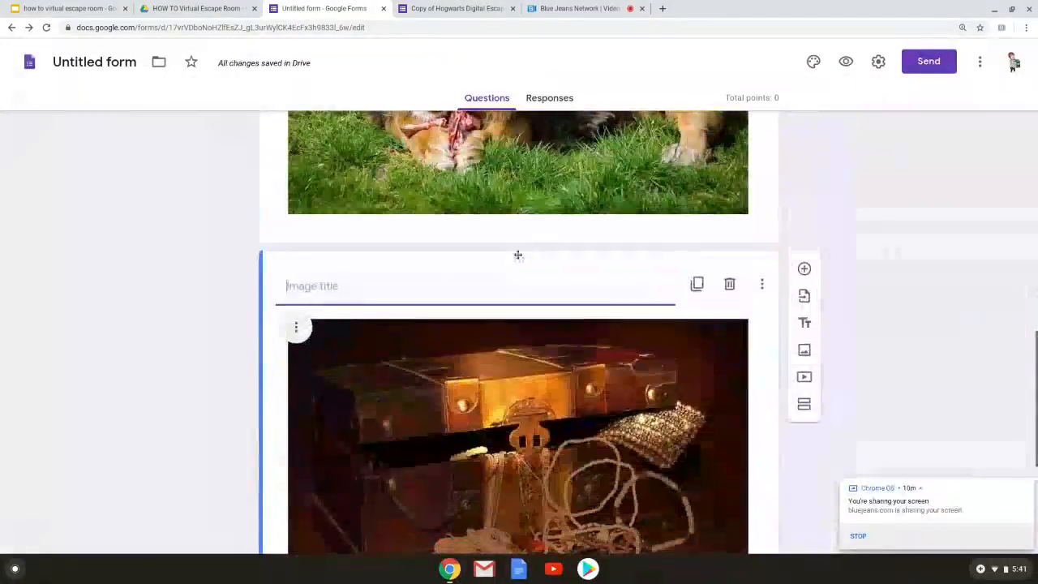
Step: Move the treasure chest image into the Right section below its description
mouse_move(518, 255)
left_mouse_down()
mouse_move(479, 443)
mouse_move(493, 466)
left_mouse_up()
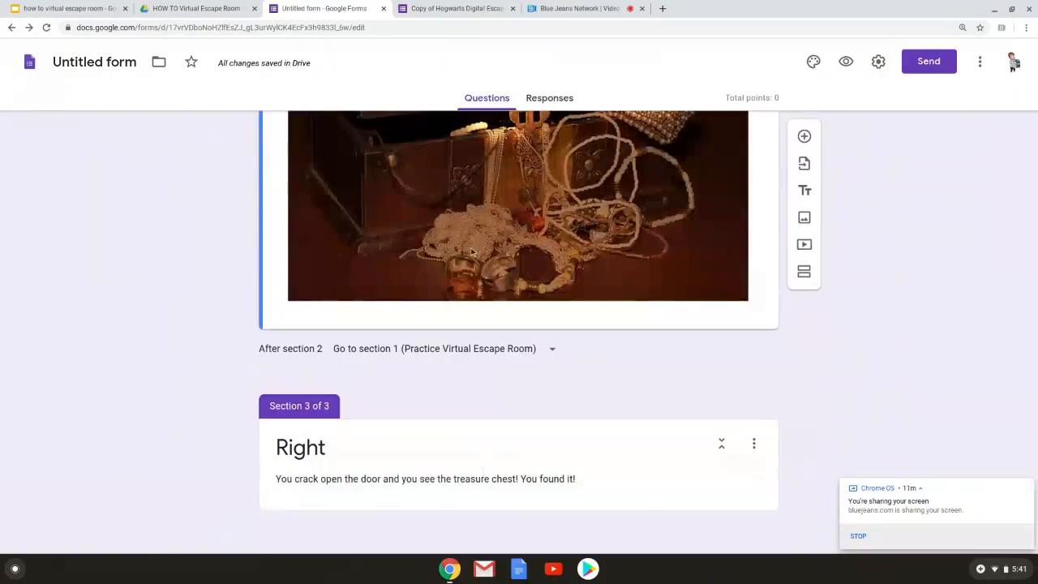
scroll(473, 250, "up", 5)
scroll(472, 250, "up", 3)
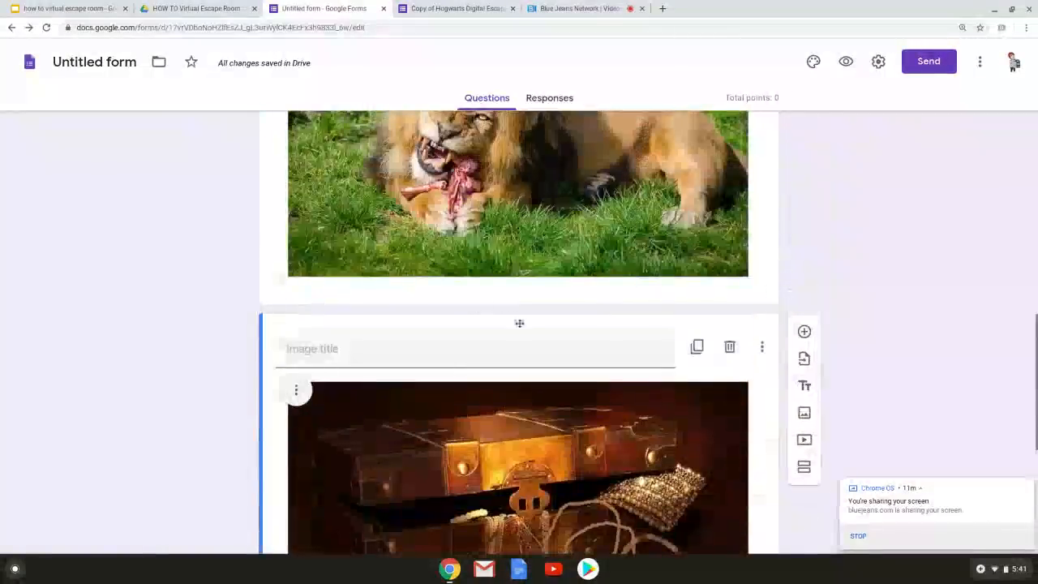
left_click_drag(519, 324, 531, 190)
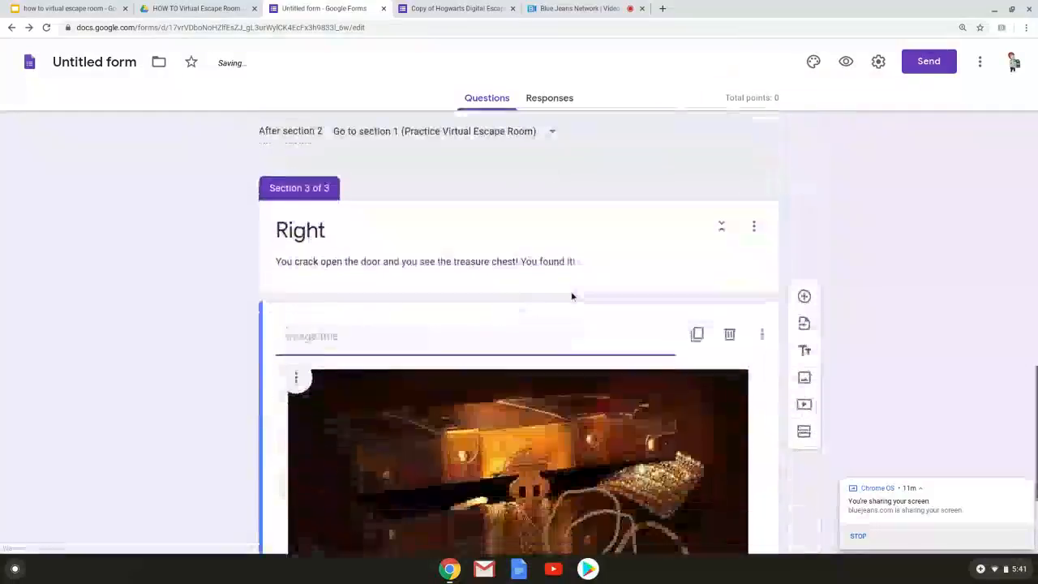
scroll(935, 256, "up", 10)
scroll(936, 256, "up", 10)
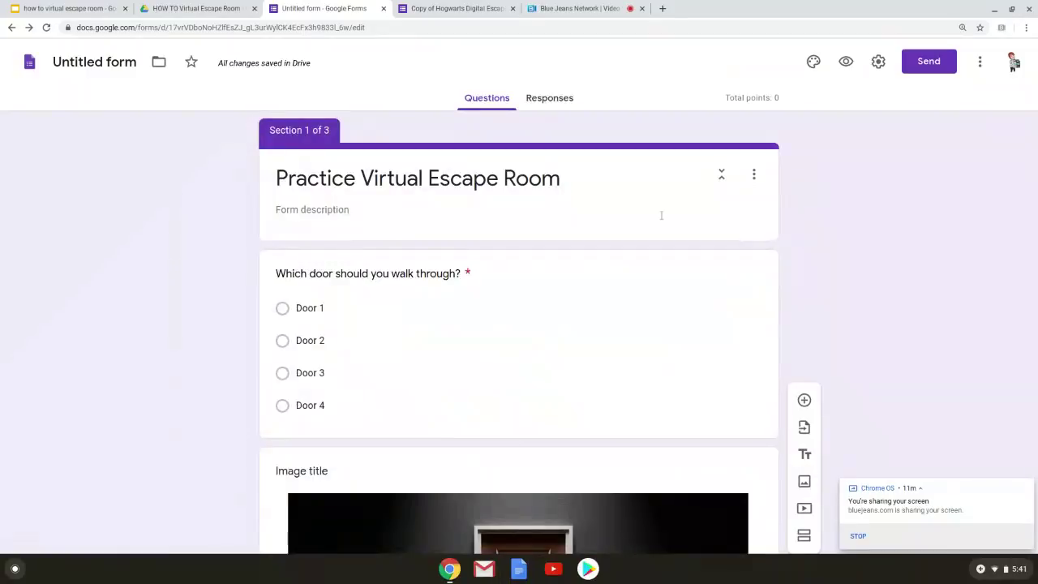
scroll(646, 334, "down", 8)
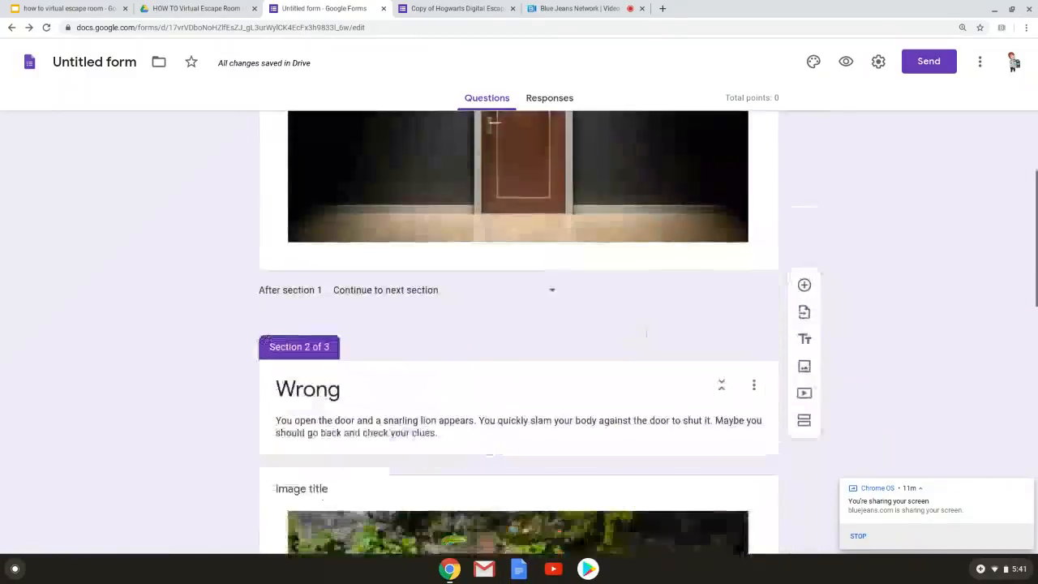
scroll(1013, 64, "up", 4)
scroll(1012, 64, "up", 4)
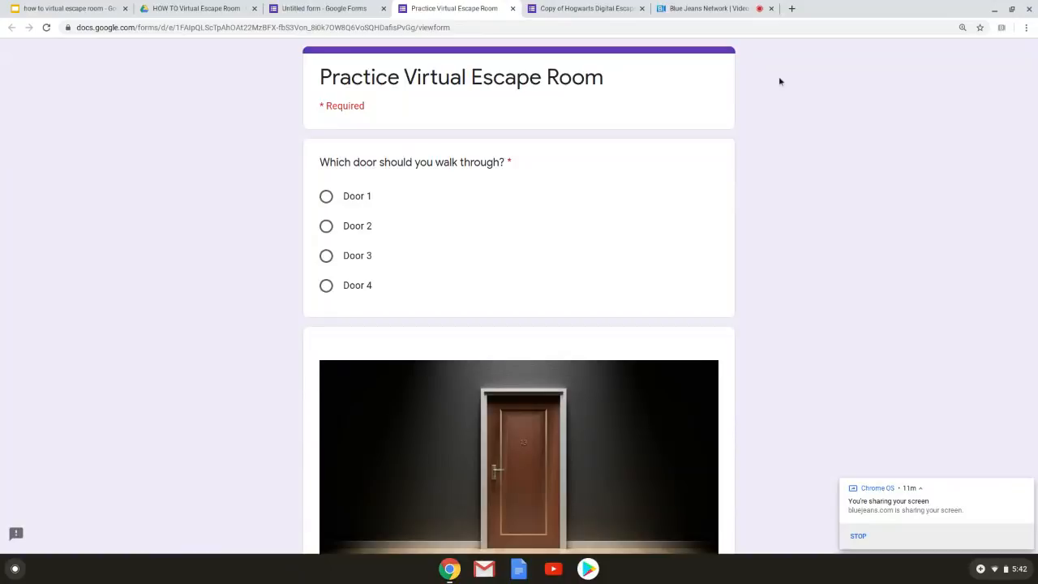
Step: In the preview, answer Door 3, reach the Wrong section and go back
double_click(351, 257)
scroll(350, 257, "down", 2)
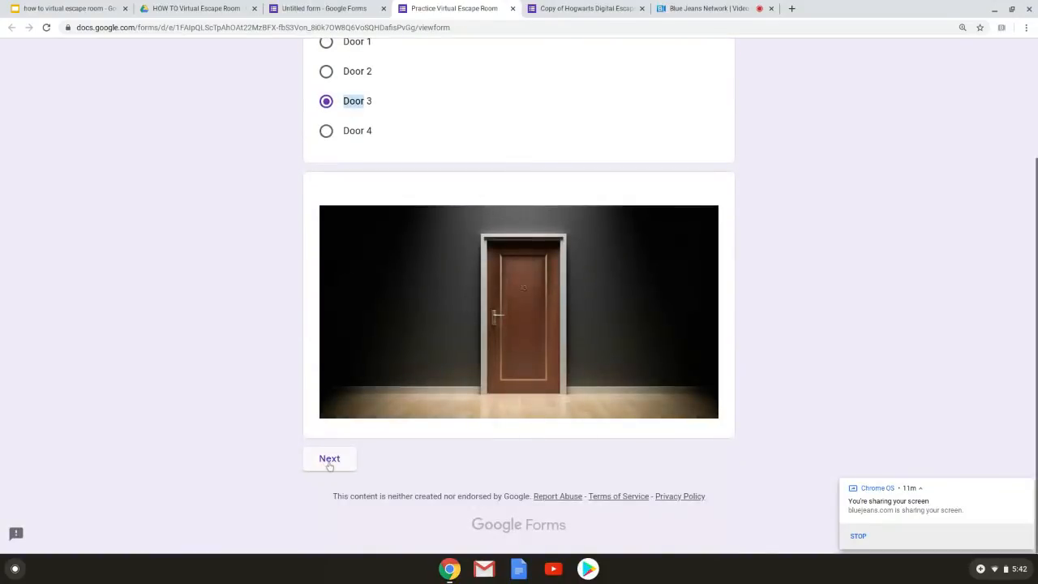
left_click(328, 456)
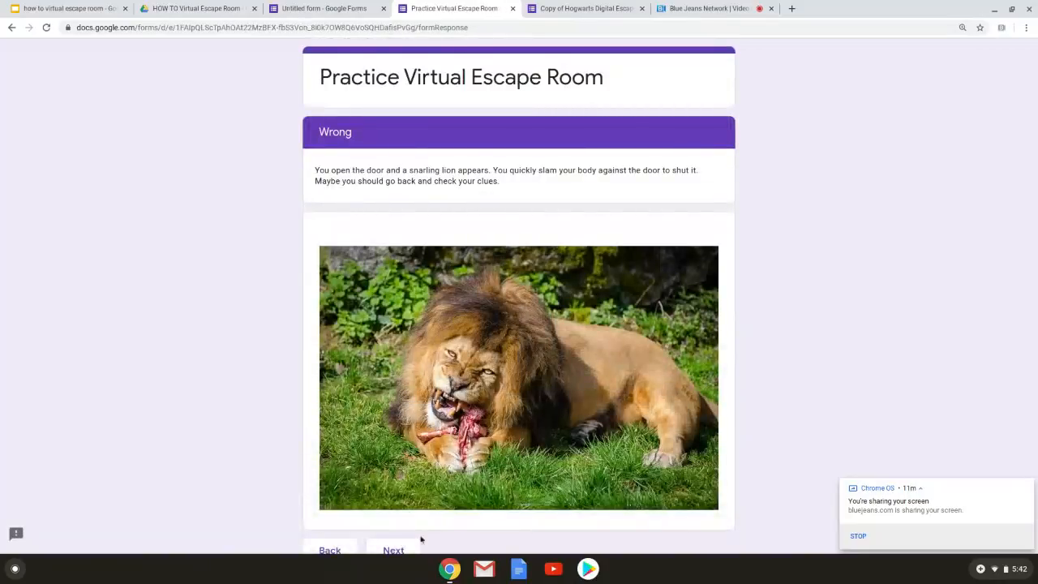
scroll(421, 539, "down", 1)
left_click(329, 512)
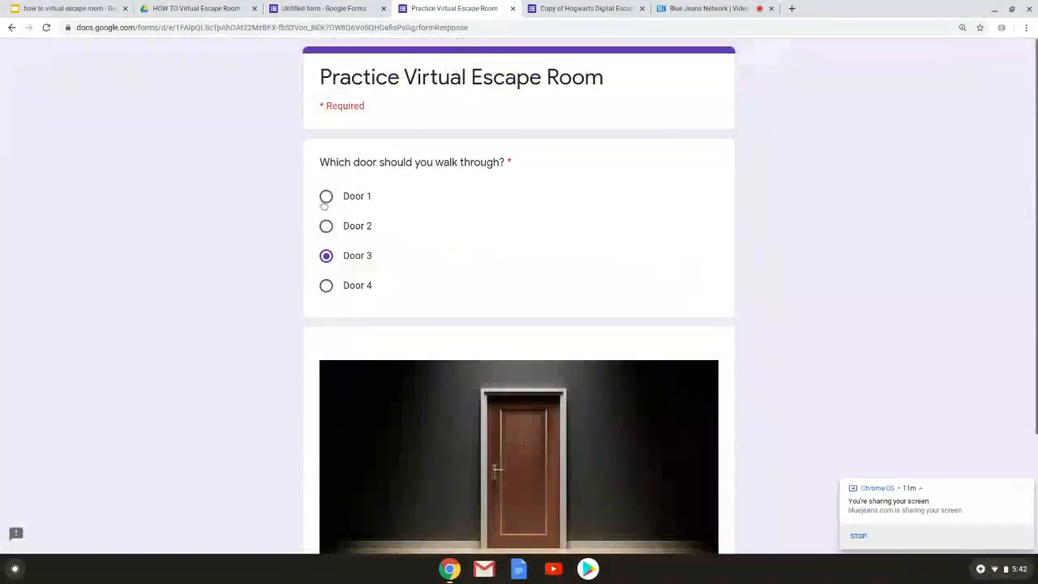
Step: Answer Door 1, reach the Right section and submit the test response
left_click(326, 195)
scroll(323, 205, "down", 3)
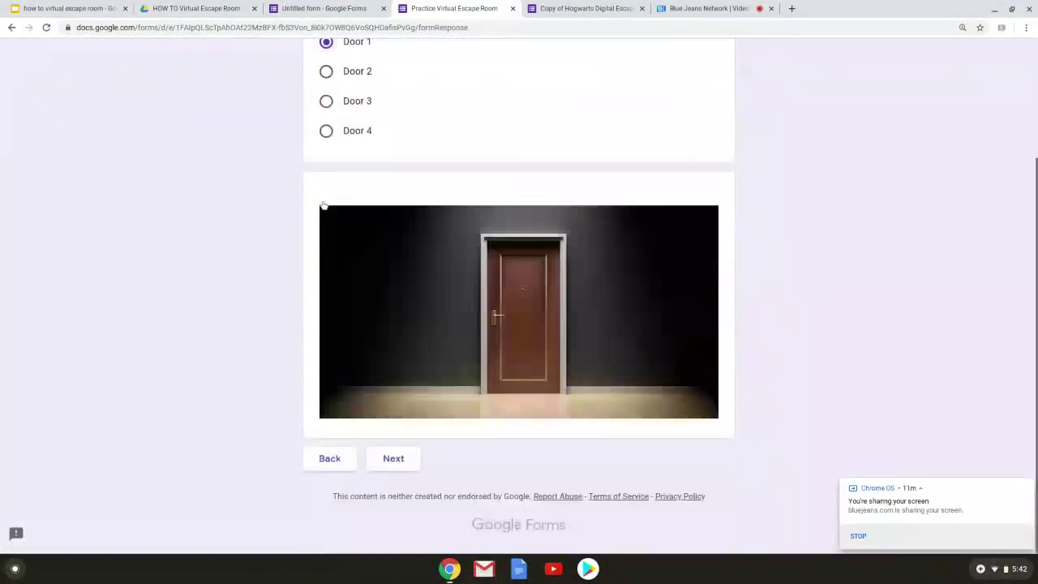
left_click(393, 458)
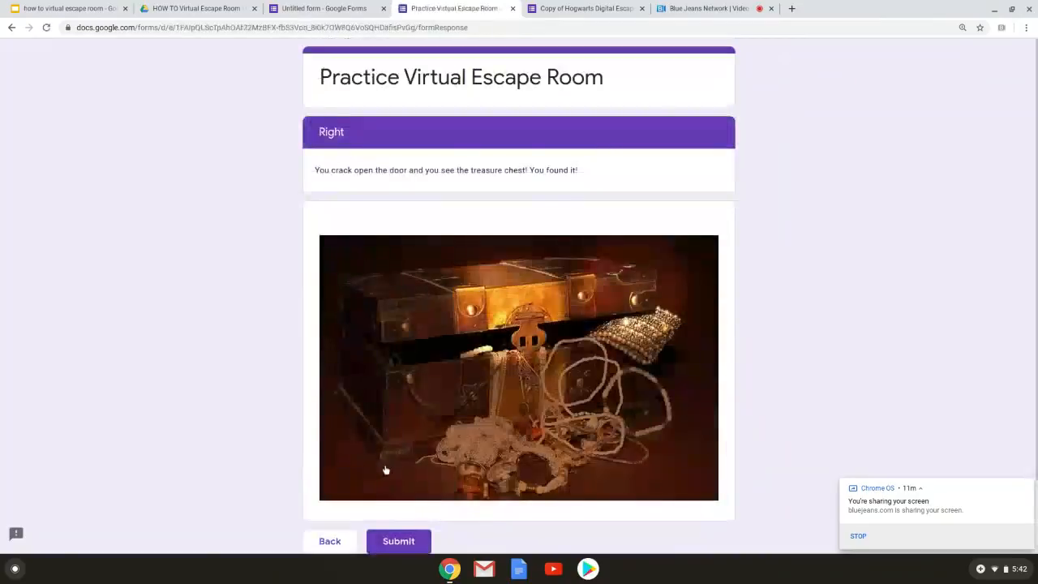
scroll(519, 324, "down", 2)
scroll(519, 325, "down", 1)
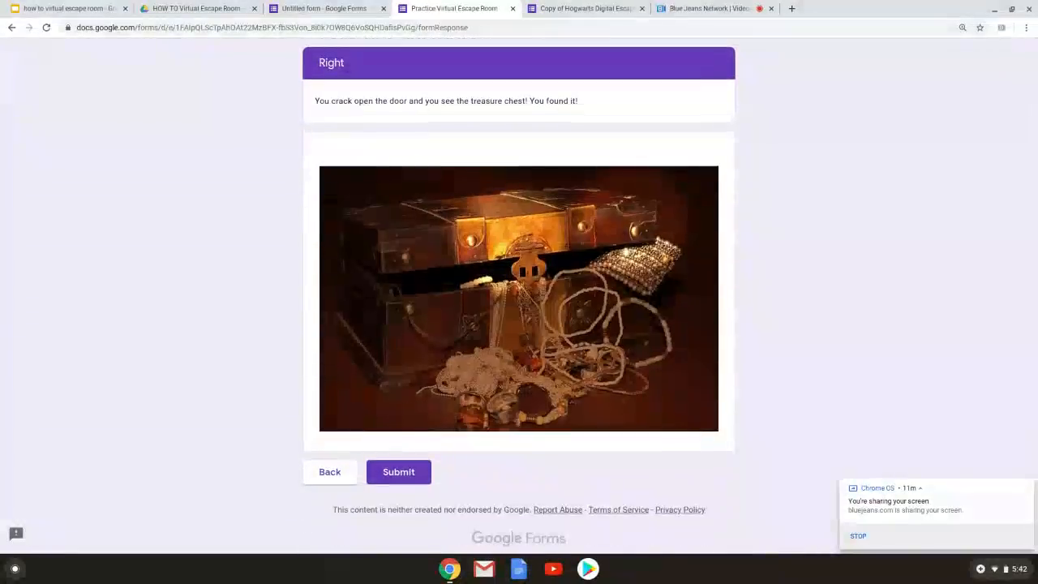
left_click(386, 470)
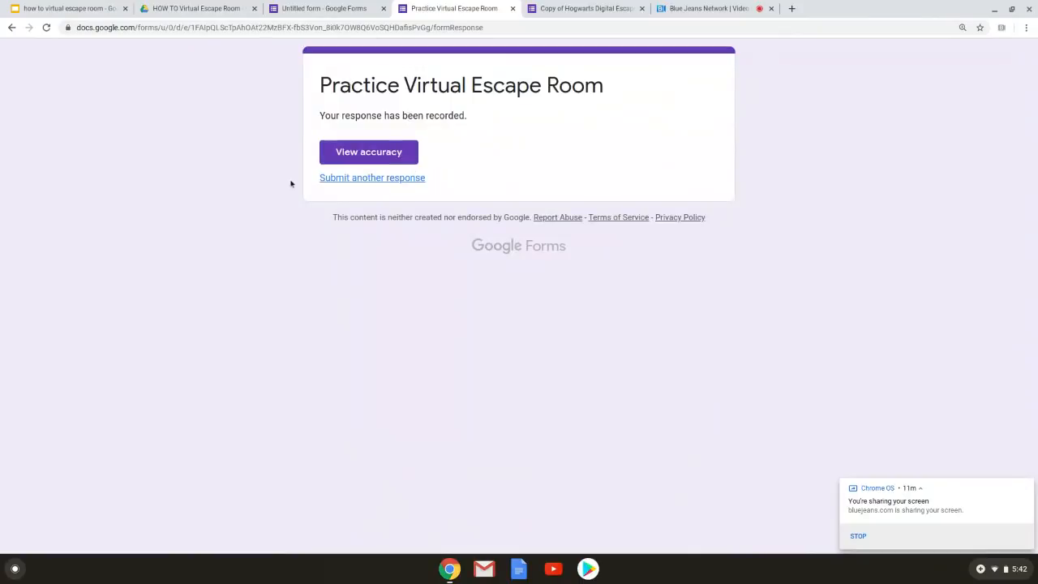
Step: Review the Responses summary of the one test response, then return to the Questions editor
left_click(356, 9)
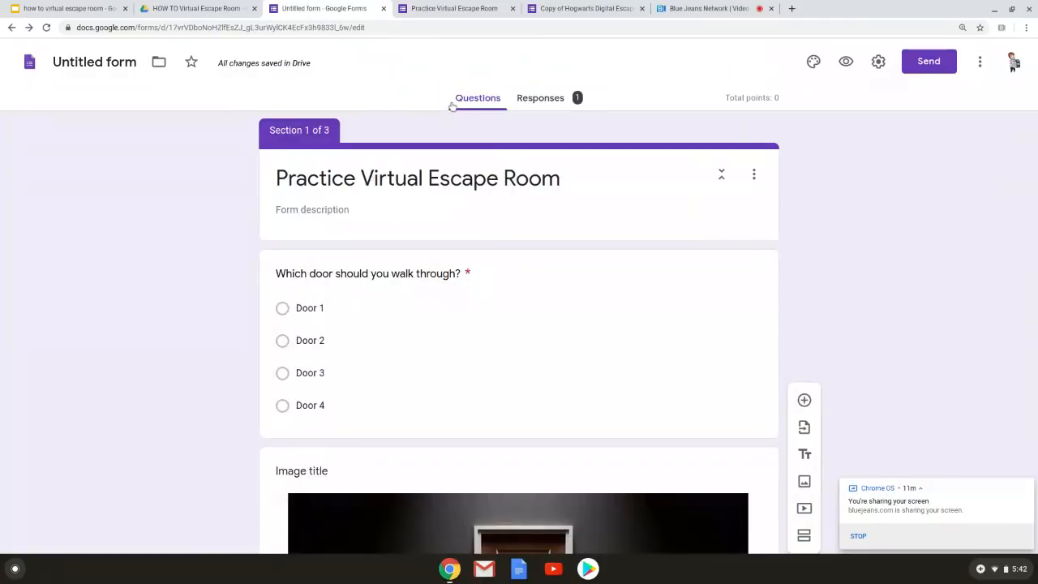
left_click(540, 98)
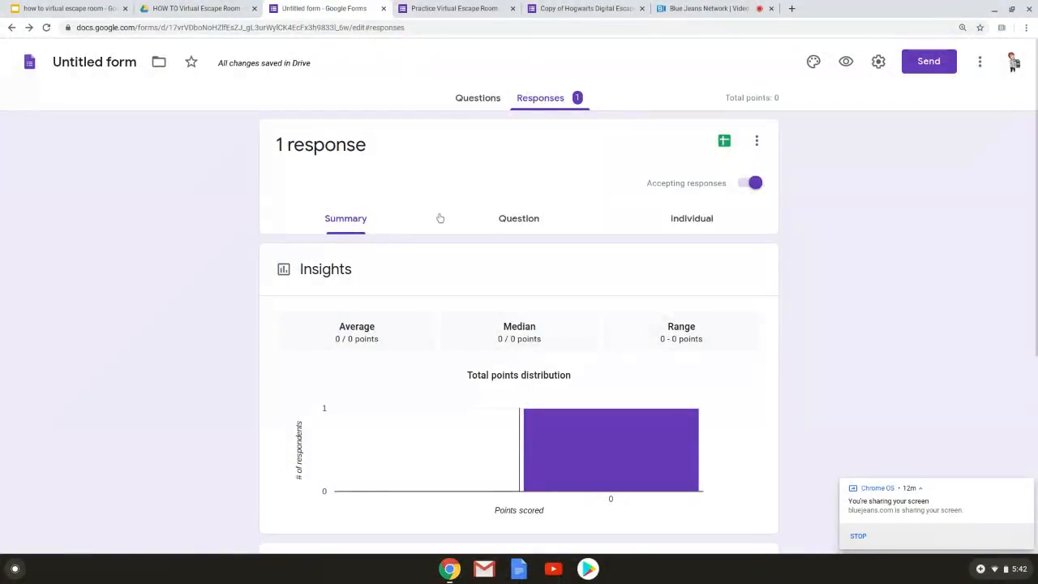
scroll(440, 219, "down", 2)
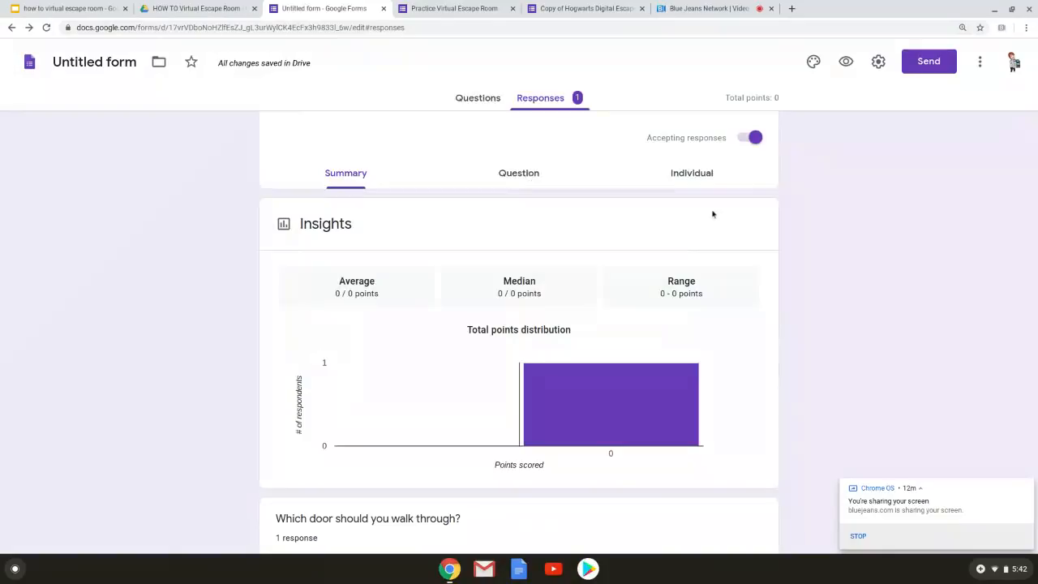
scroll(690, 184, "up", 2)
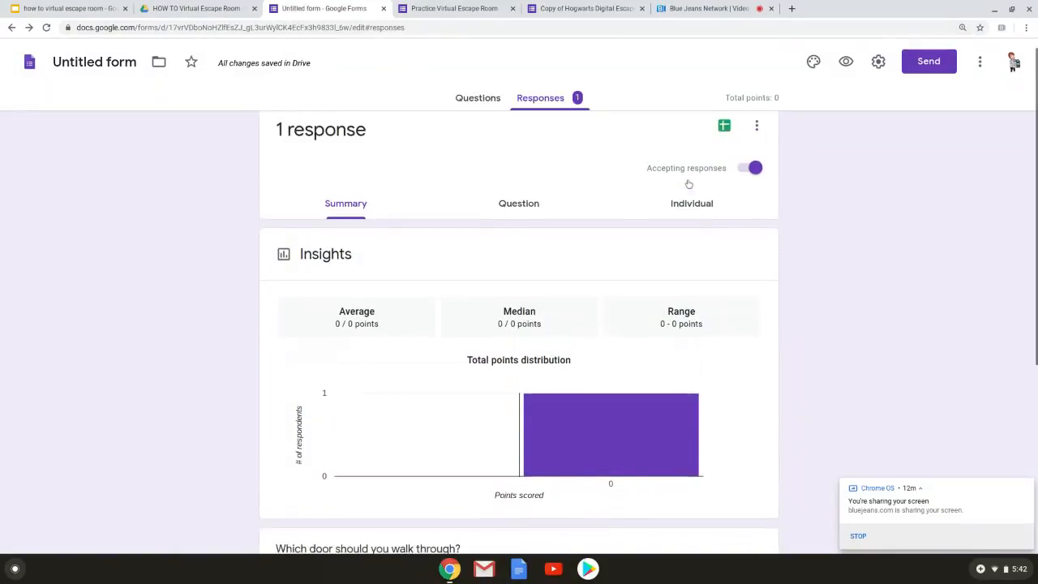
scroll(689, 184, "up", 1)
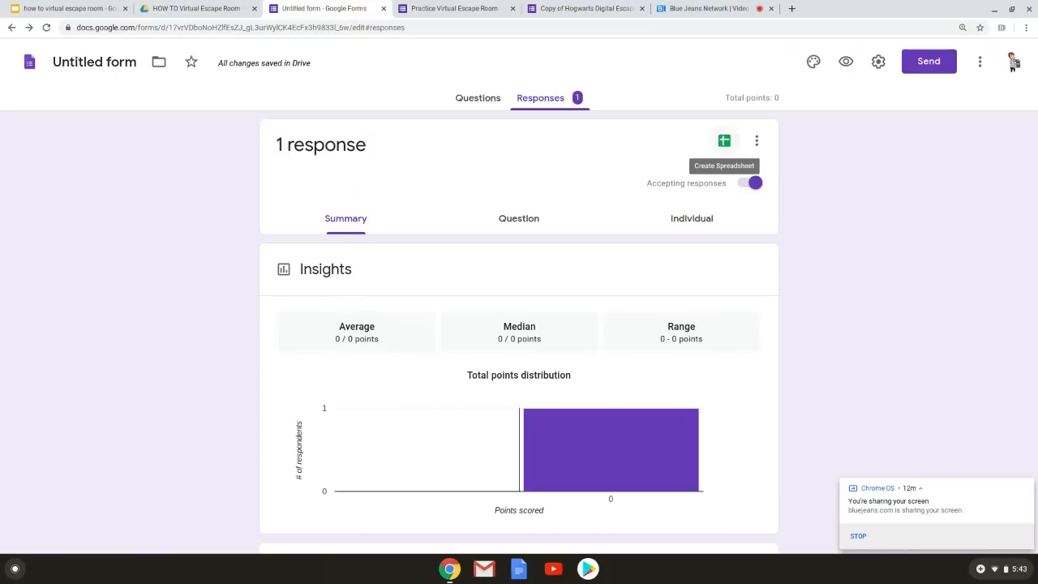
left_click(477, 99)
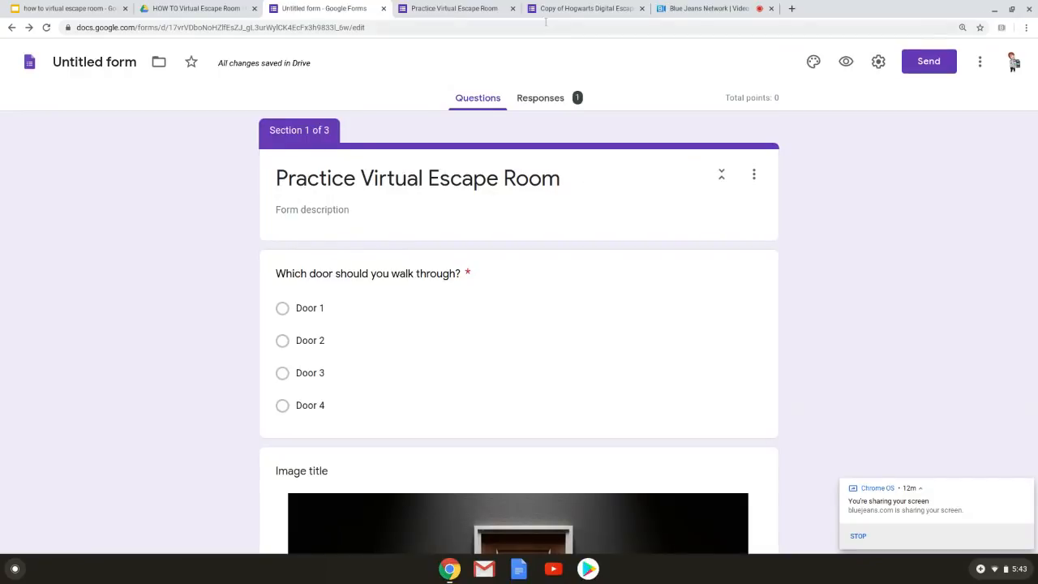
left_click(577, 8)
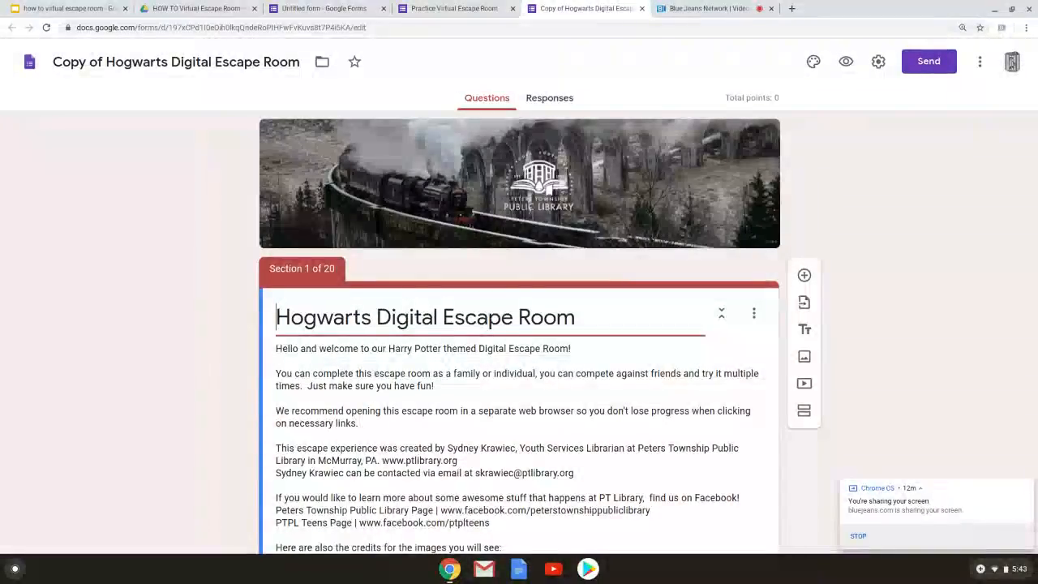
scroll(518, 324, "down", 10)
scroll(518, 324, "down", 10)
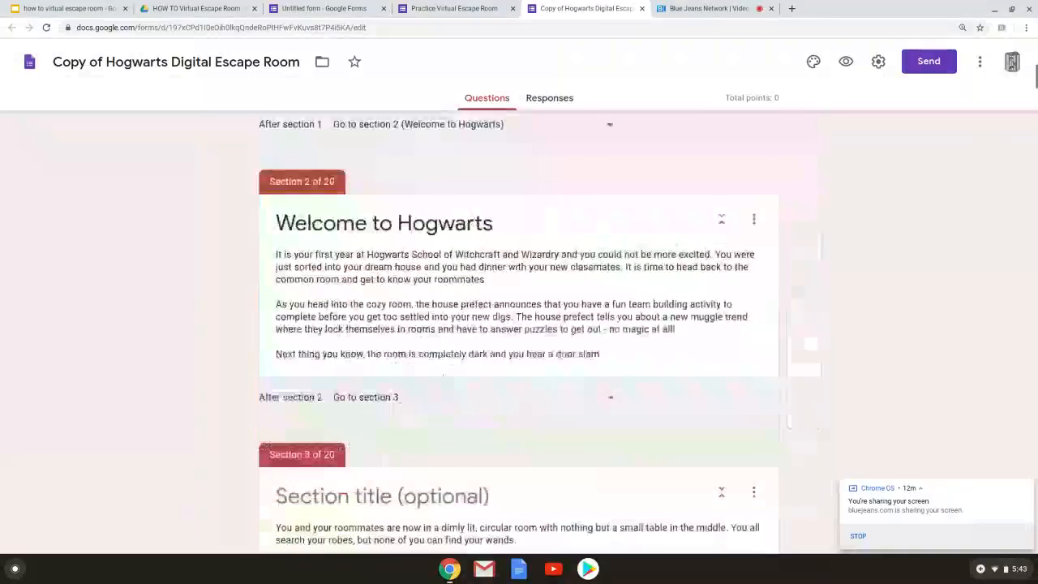
scroll(518, 325, "down", 10)
scroll(518, 324, "down", 10)
scroll(519, 324, "down", 8)
scroll(519, 324, "down", 10)
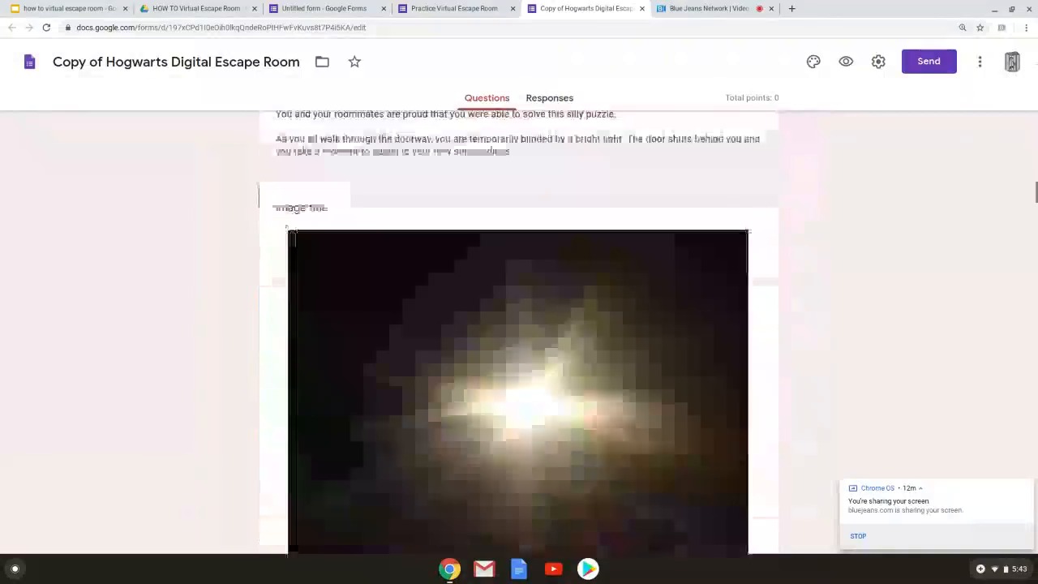
scroll(519, 325, "down", 3)
scroll(519, 324, "down", 10)
scroll(519, 324, "down", 10)
scroll(519, 325, "down", 10)
scroll(519, 324, "down", 10)
scroll(519, 324, "down", 10)
scroll(519, 324, "down", 5)
scroll(518, 325, "down", 8)
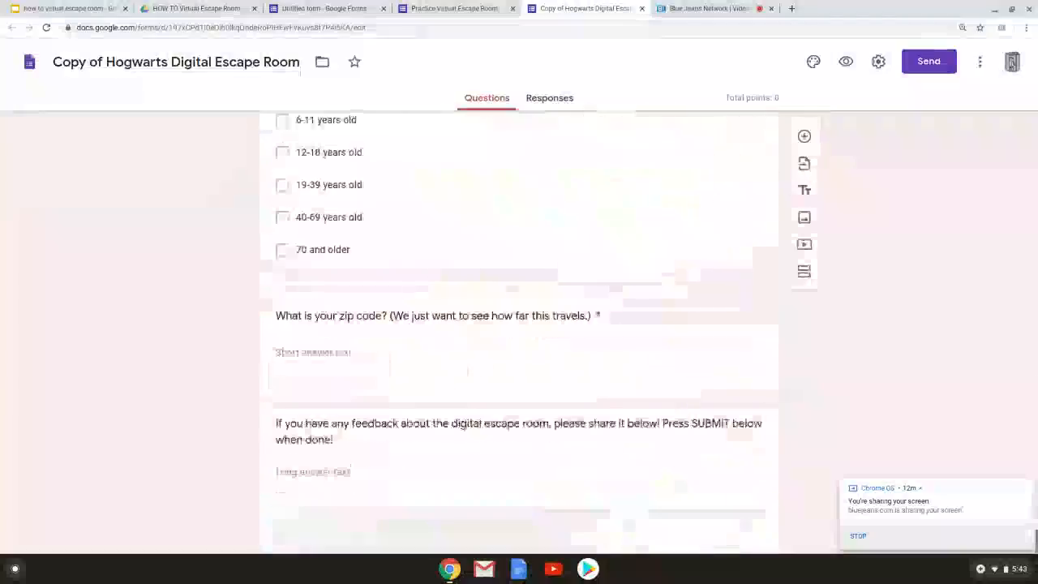
scroll(519, 325, "down", 3)
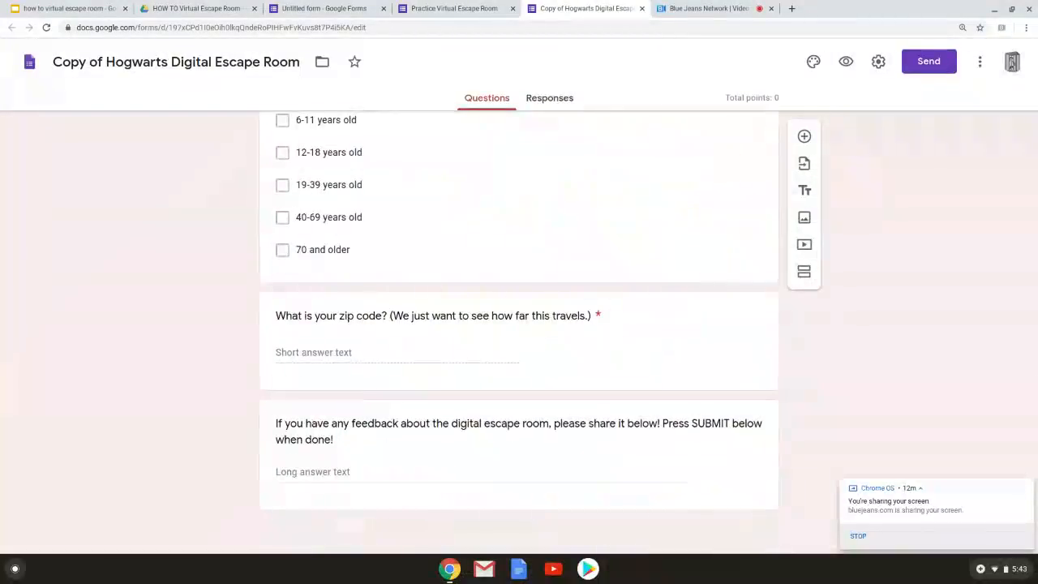
scroll(518, 324, "up", 15)
scroll(519, 324, "down", 5)
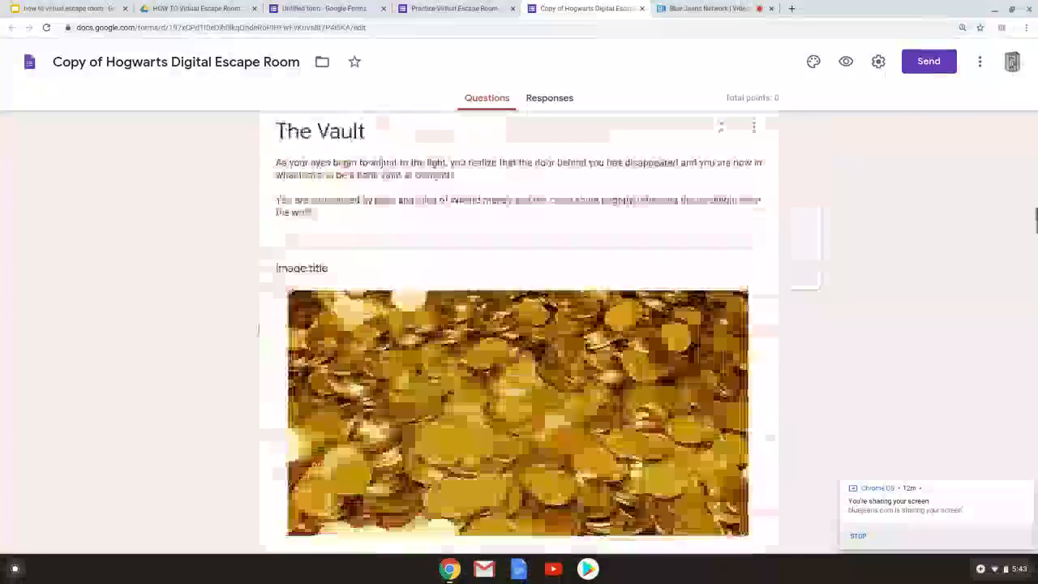
scroll(519, 325, "up", 10)
scroll(519, 324, "up", 3)
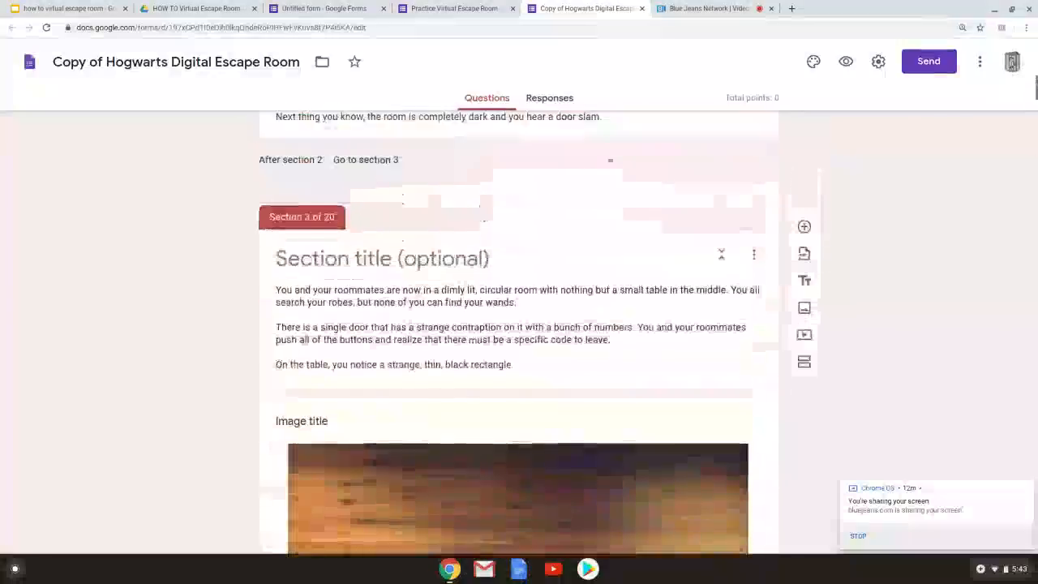
scroll(519, 325, "up", 1)
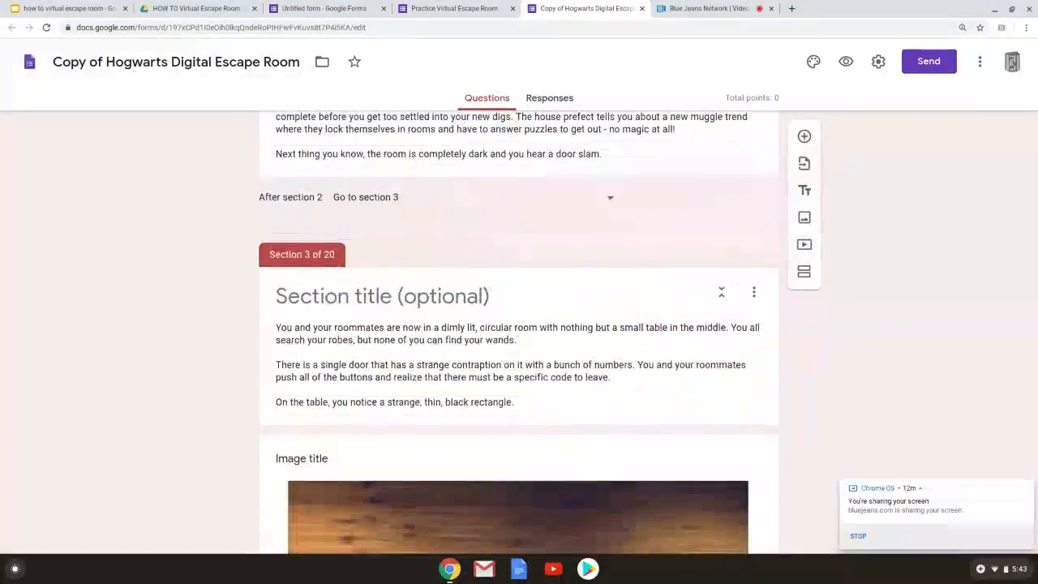
scroll(519, 324, "up", 15)
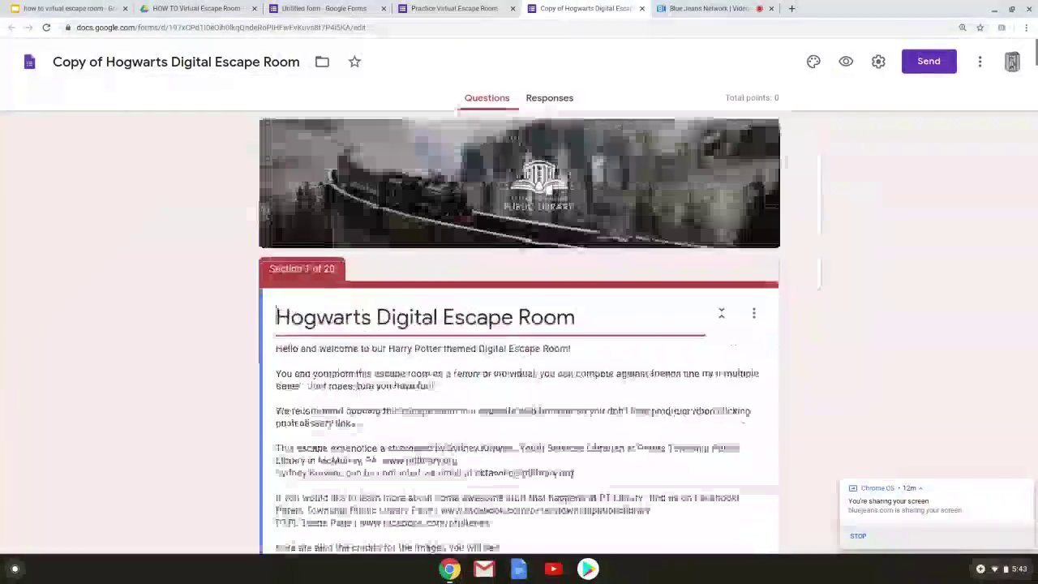
left_click(318, 8)
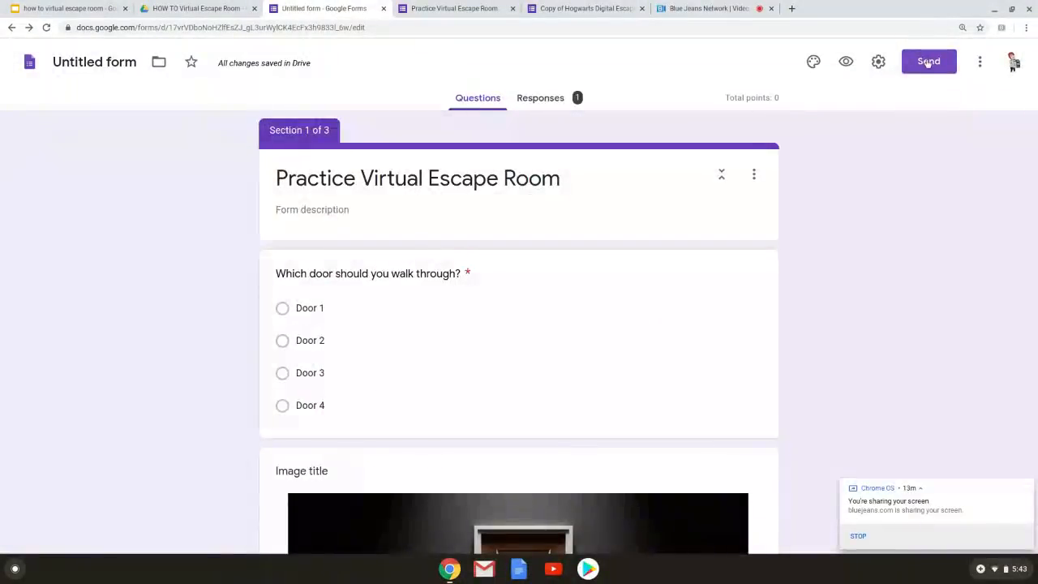
left_click(928, 62)
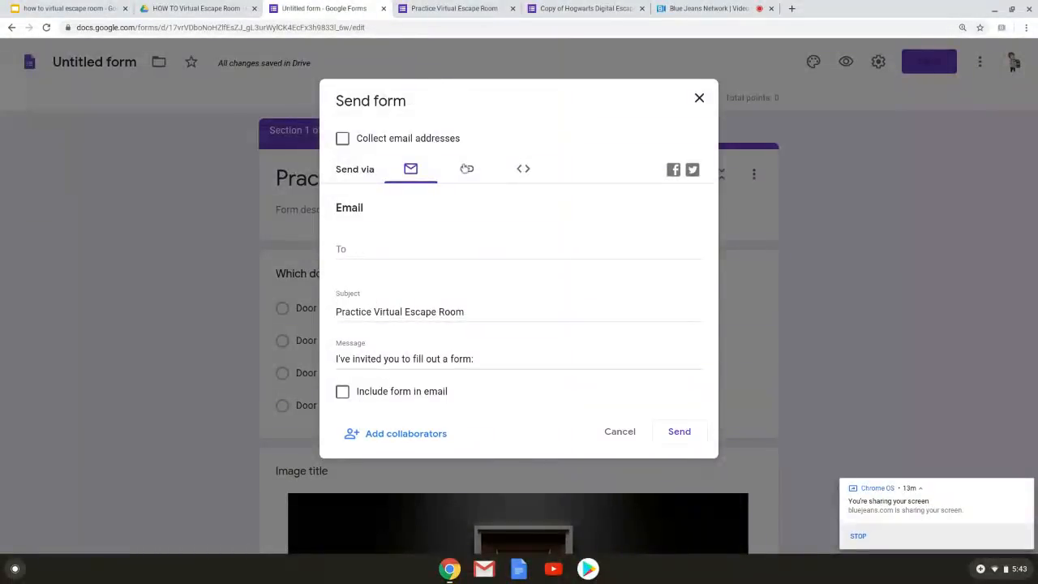
left_click(466, 168)
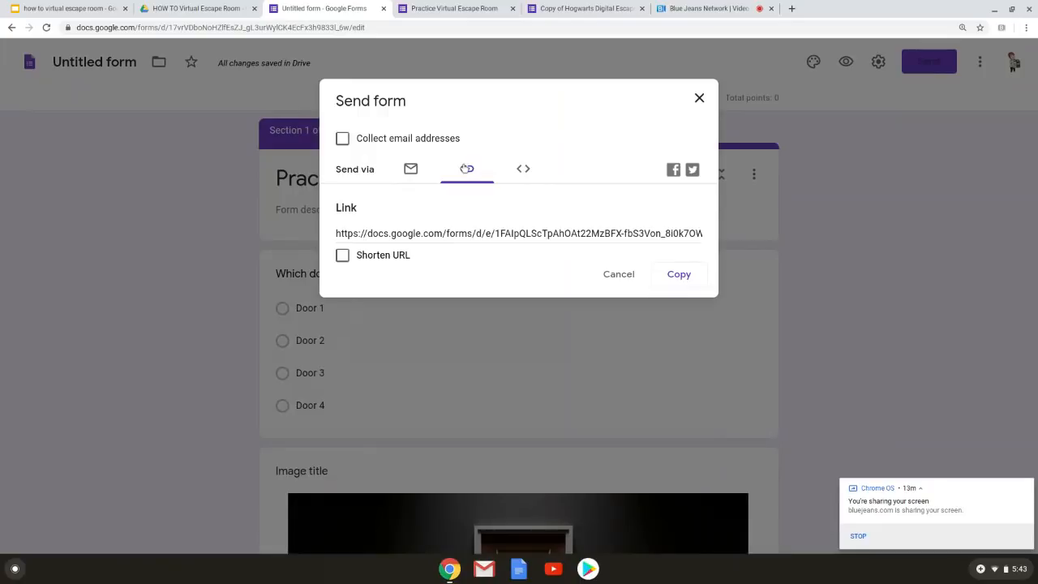
left_click(523, 169)
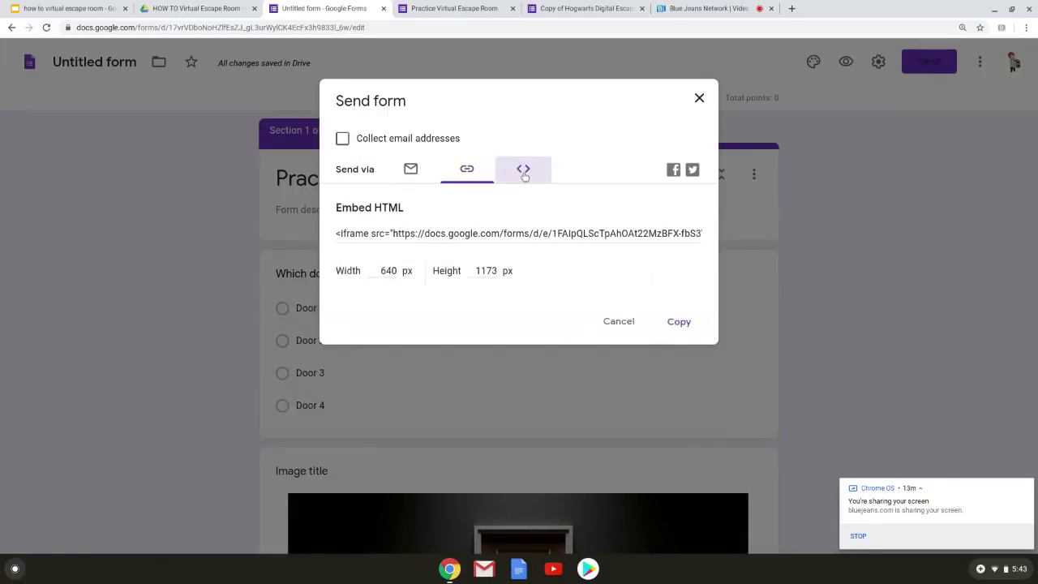
left_click(466, 173)
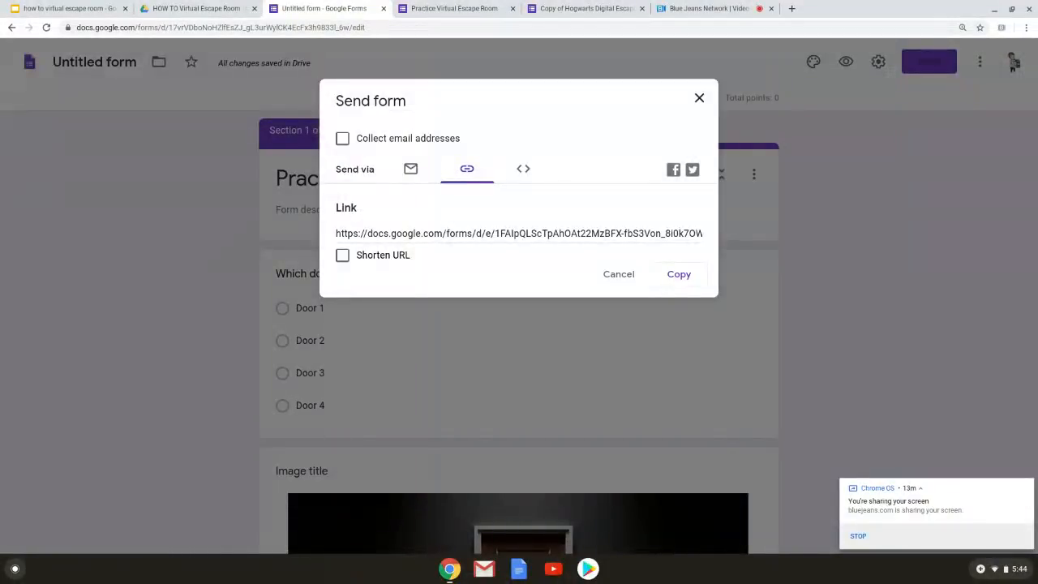
left_click(618, 274)
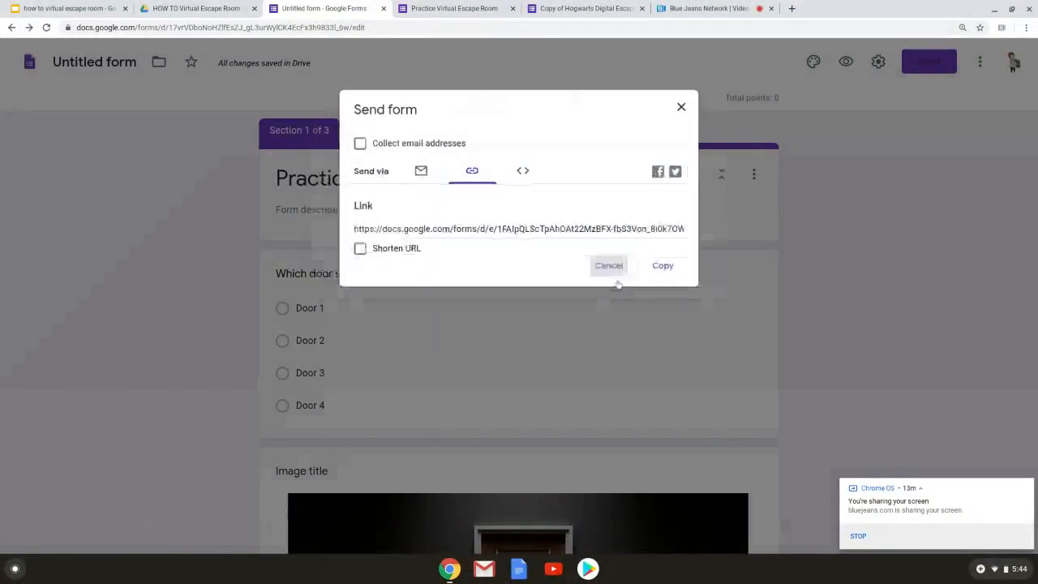
scroll(820, 299, "down", 2)
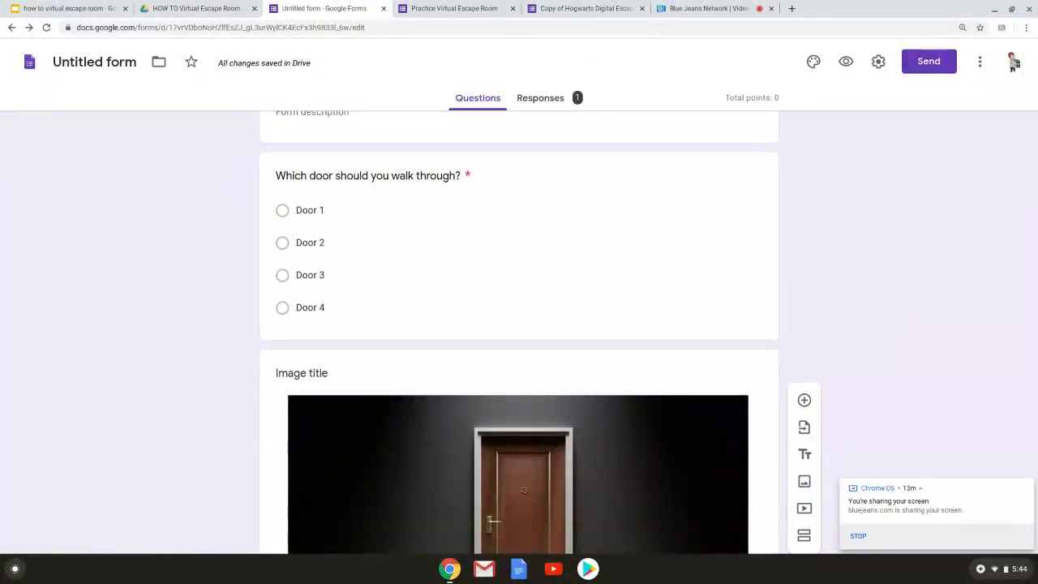
scroll(518, 325, "down", 3)
scroll(519, 324, "down", 3)
scroll(519, 325, "down", 3)
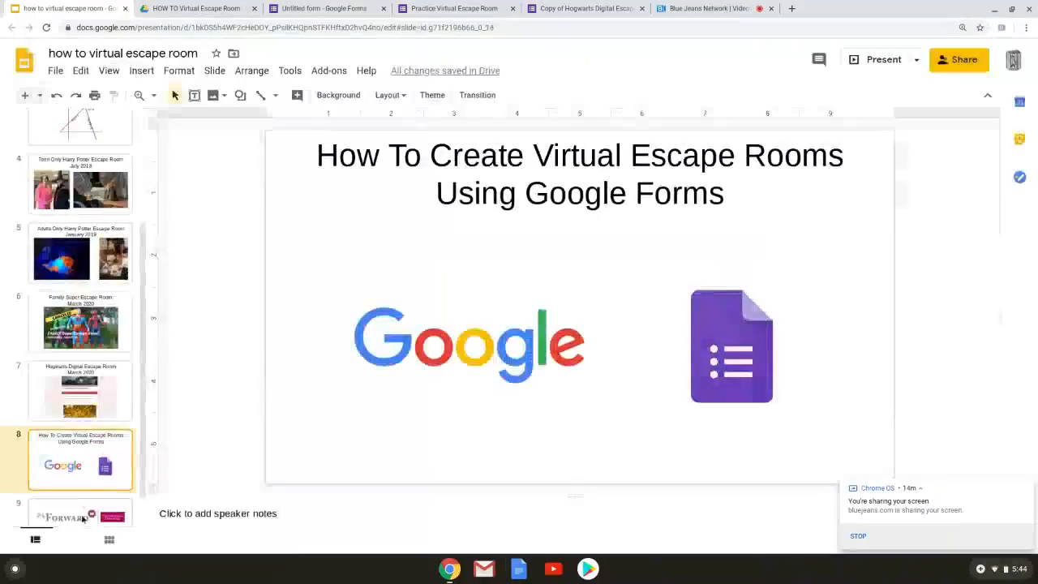
Step: Show the PA Forward closing slide, then return to the BlueJeans meeting page
left_click(84, 519)
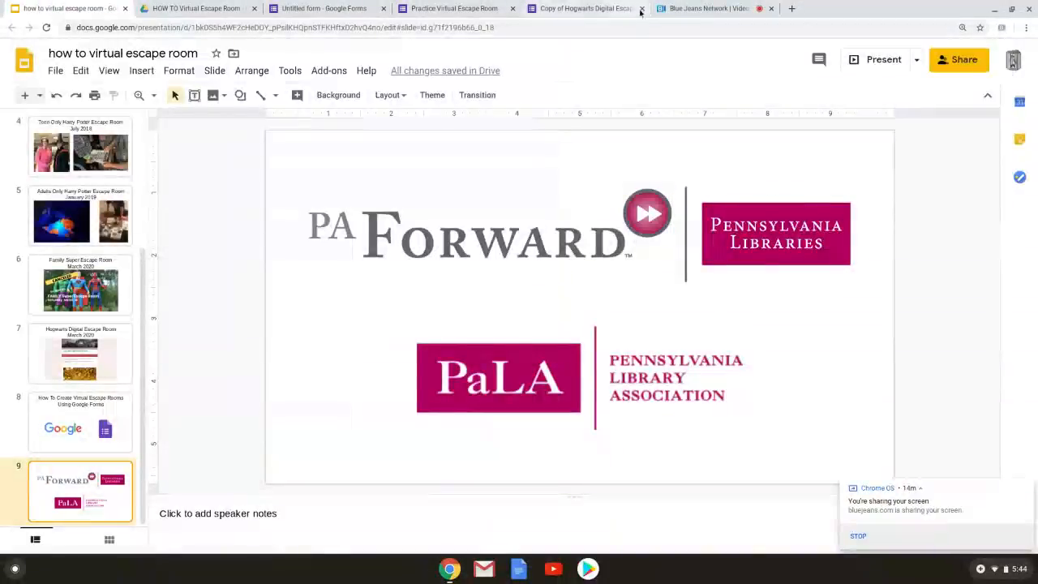
left_click(699, 9)
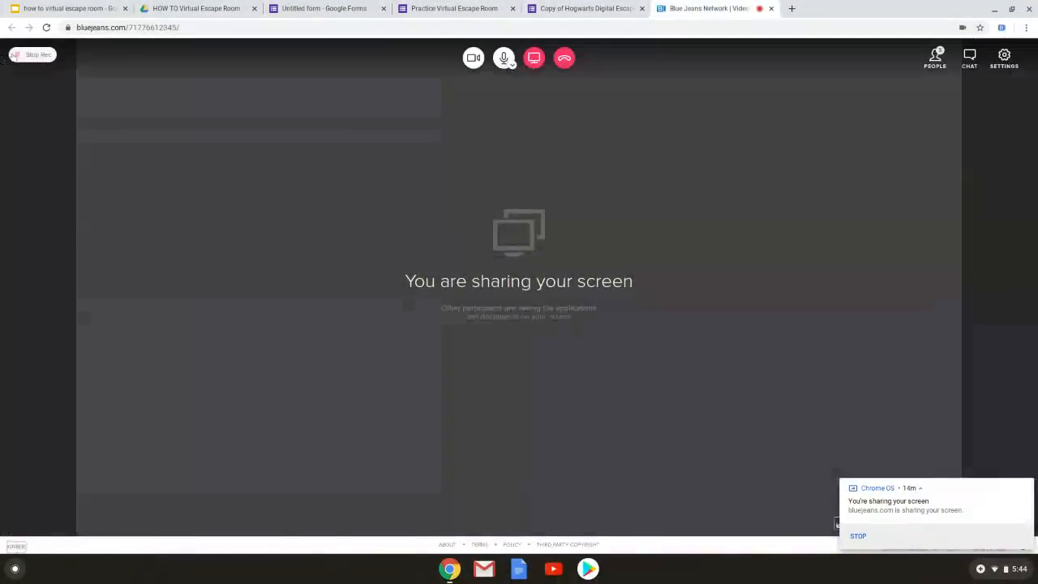